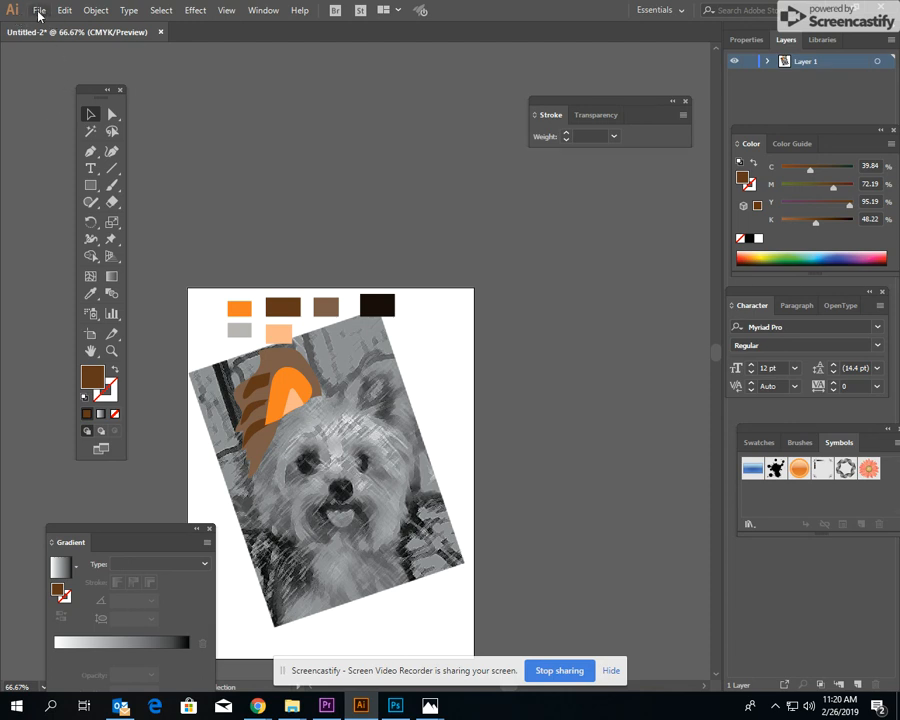
Create a new print document from the Letter preset with units in inches, 8.5 x 11 in portrait.
{"action": "left_click", "coordinate": [37, 12]}
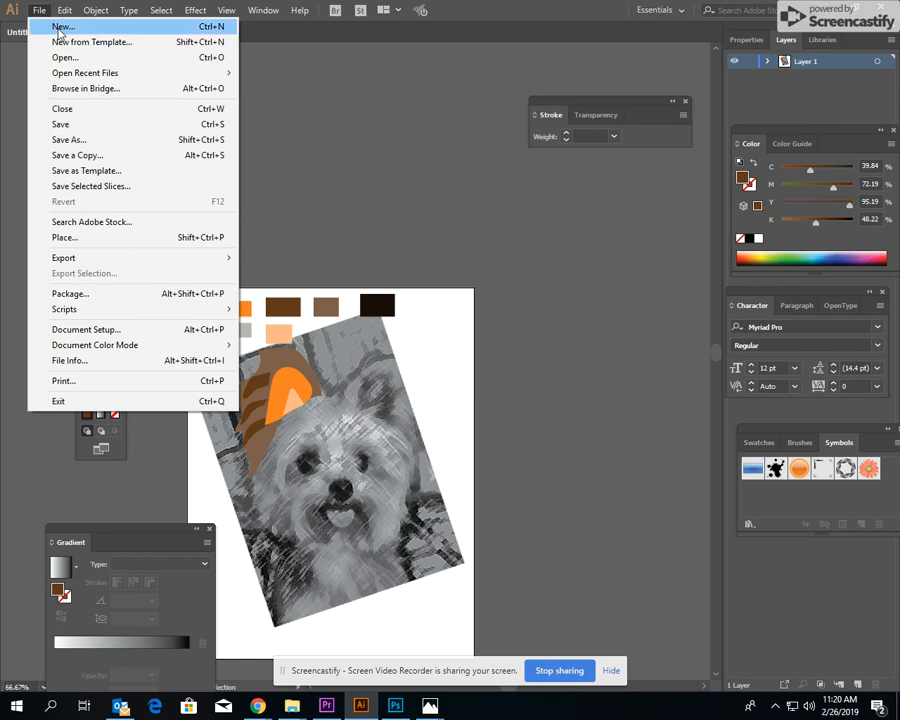
{"action": "left_click", "coordinate": [58, 32]}
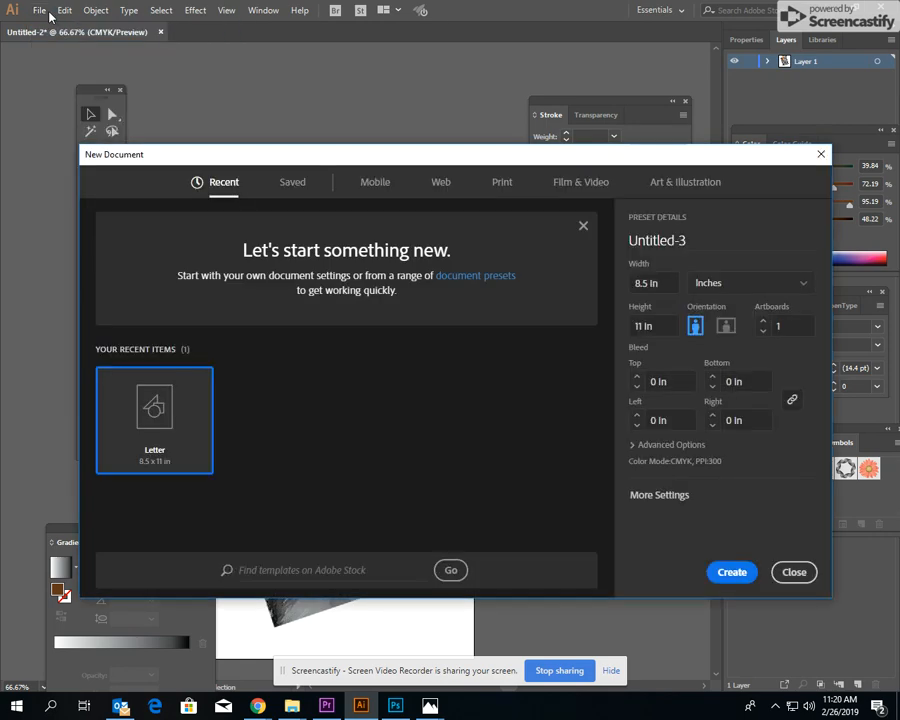
{"action": "left_click", "coordinate": [501, 191]}
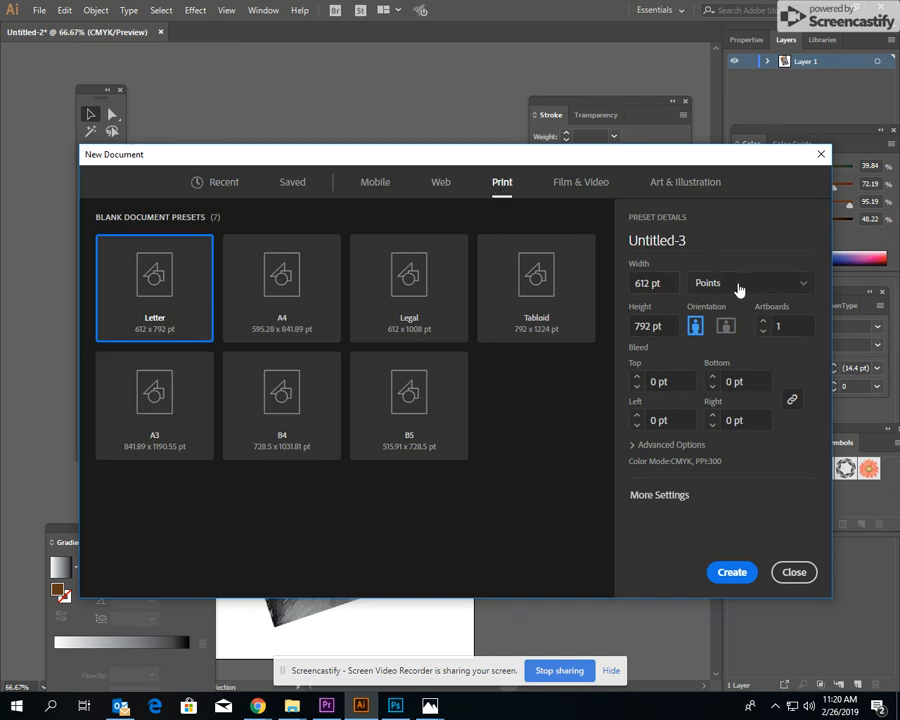
{"action": "left_click", "coordinate": [791, 291]}
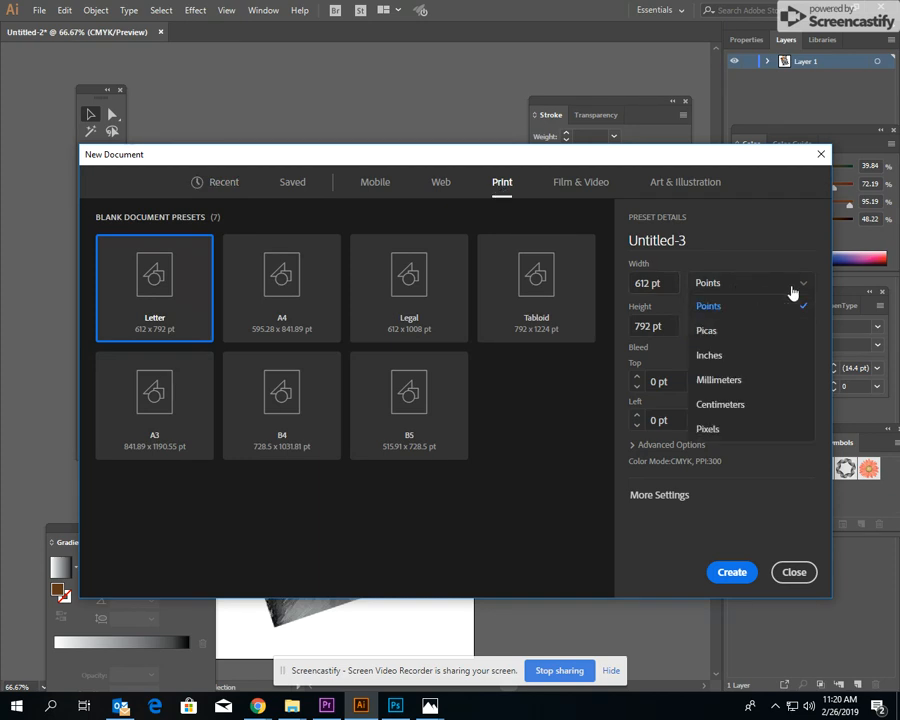
{"action": "left_click", "coordinate": [737, 360]}
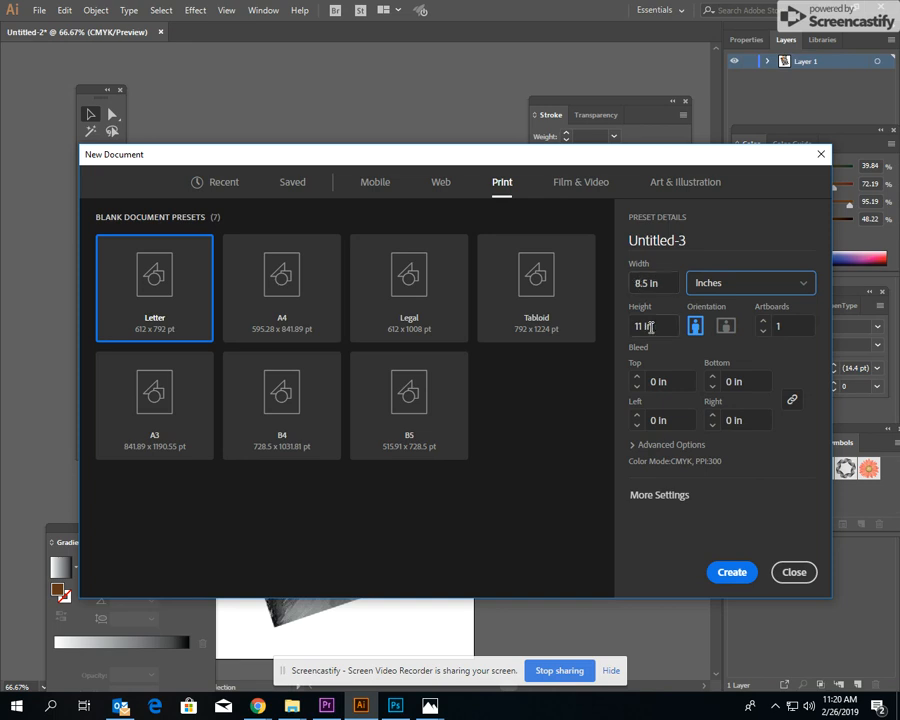
{"action": "left_click", "coordinate": [735, 573]}
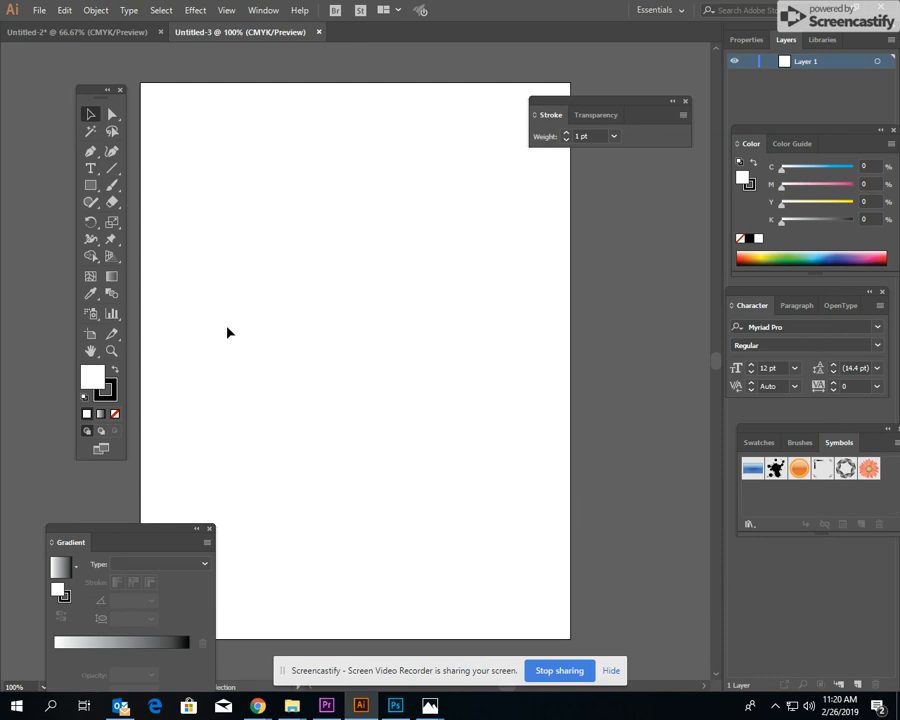
Place the scanned sketch img004 from the Desktop onto the artboard.
{"action": "left_click", "coordinate": [37, 11]}
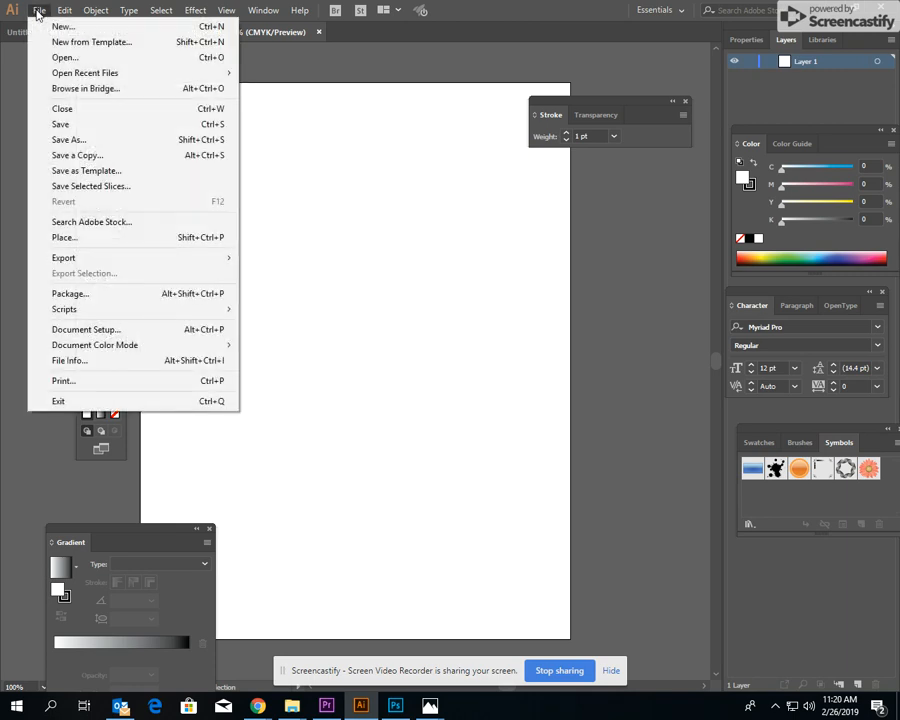
{"action": "left_click", "coordinate": [76, 242]}
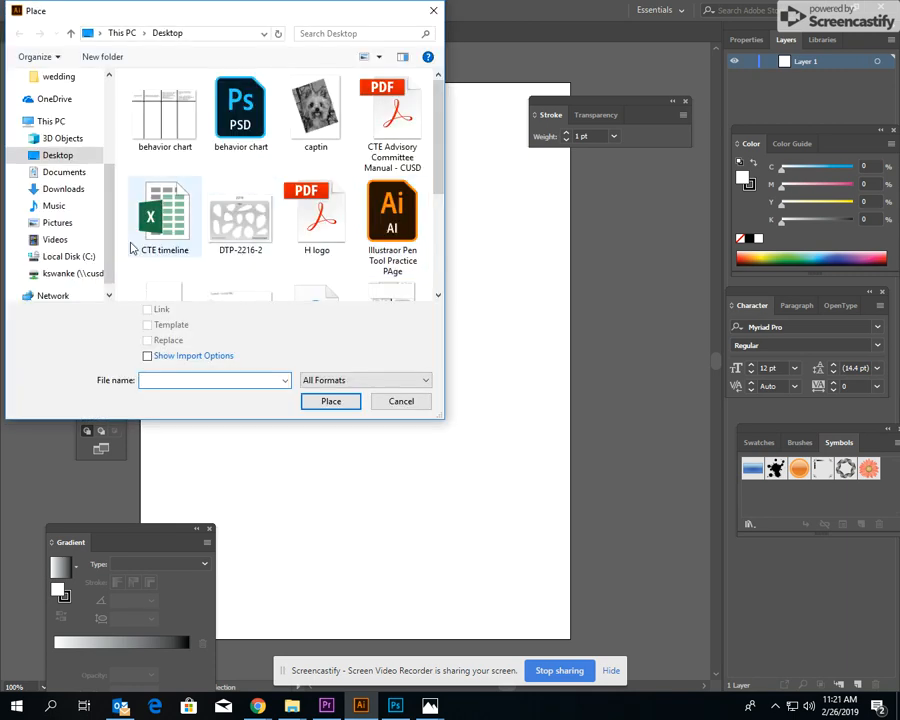
{"action": "left_click_drag", "start_coordinate": [438, 107], "coordinate": [438, 168]}
{"action": "left_click", "coordinate": [167, 212]}
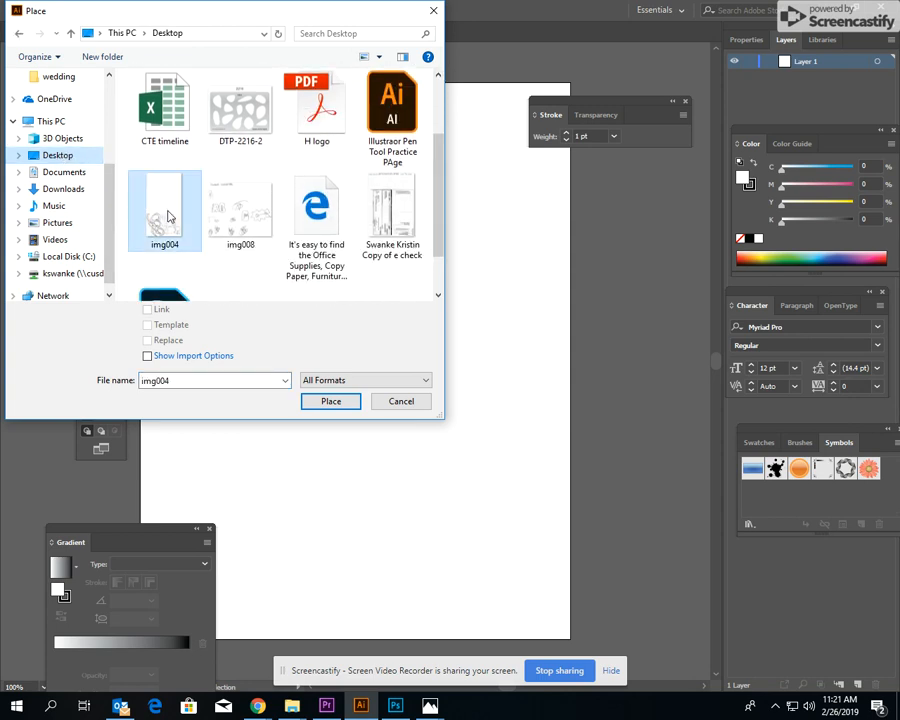
{"action": "left_click", "coordinate": [328, 400]}
{"action": "left_click_drag", "start_coordinate": [169, 123], "coordinate": [640, 554]}
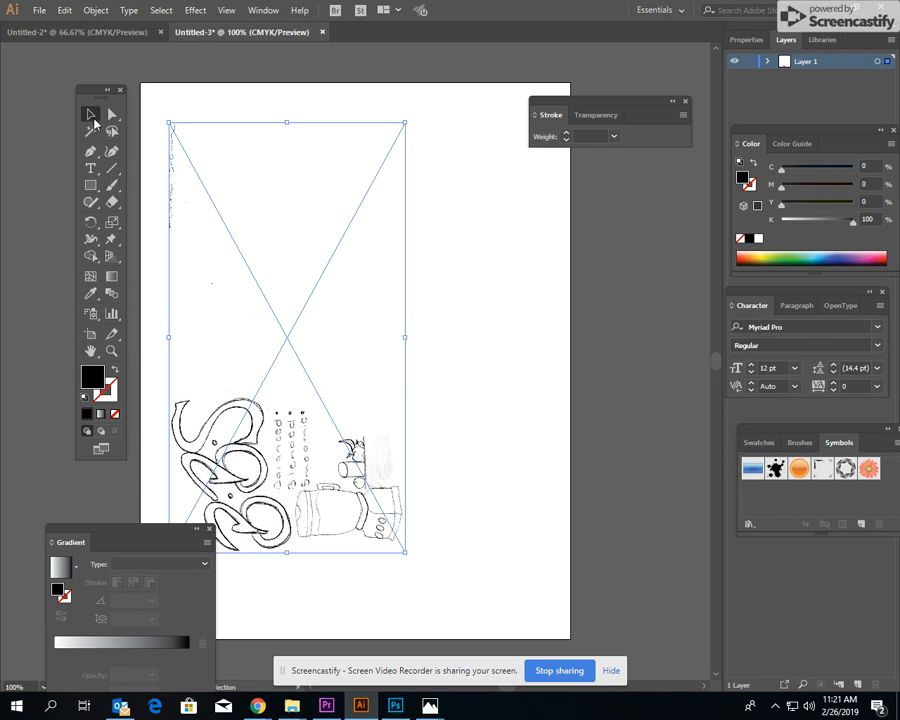
Rotate the placed sketch so its lettering reads upright, enlarge it and position it over the artboard's upper half.
{"action": "left_click_drag", "start_coordinate": [167, 115], "coordinate": [466, 246]}
{"action": "left_click_drag", "start_coordinate": [212, 287], "coordinate": [298, 204]}
{"action": "left_click_drag", "start_coordinate": [590, 372], "coordinate": [682, 422]}
{"action": "left_click", "coordinate": [301, 444]}
{"action": "left_click", "coordinate": [230, 289]}
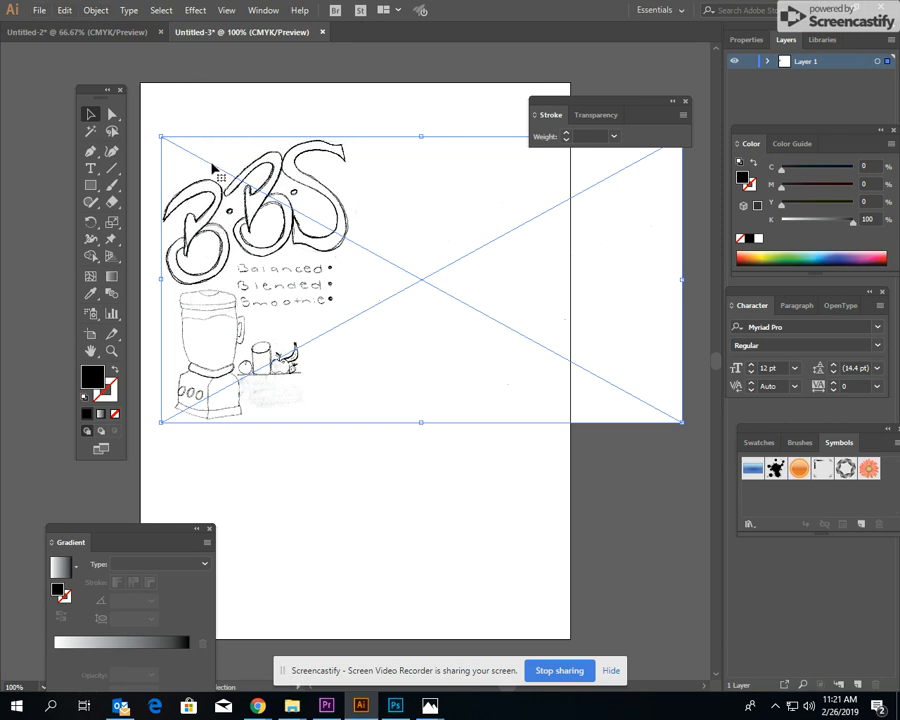
Lock the placed sketch so it stays fixed for tracing.
{"action": "left_click", "coordinate": [96, 10]}
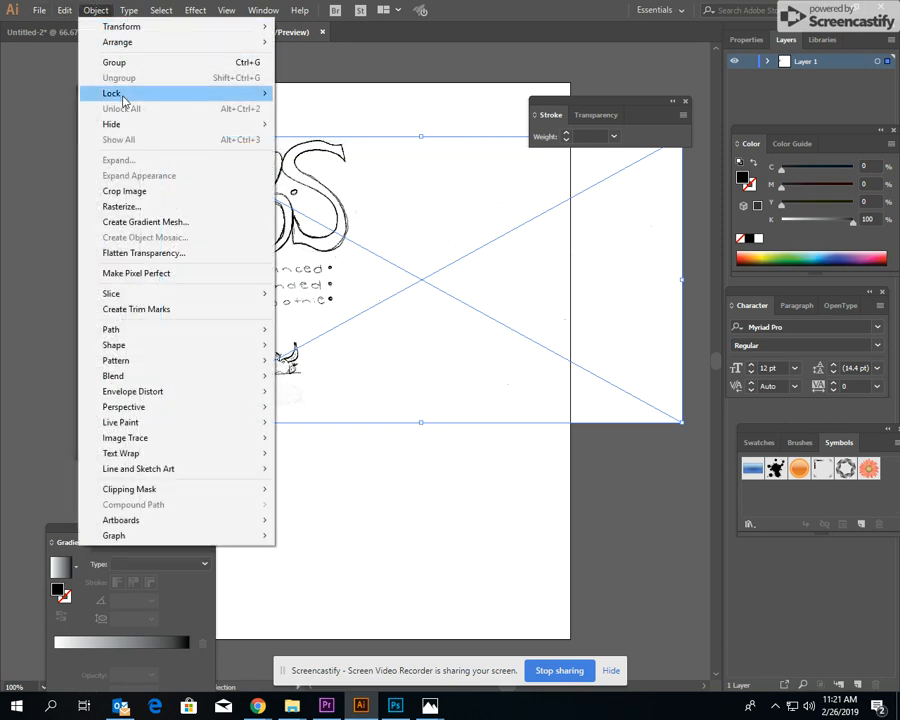
{"action": "left_click", "coordinate": [299, 98]}
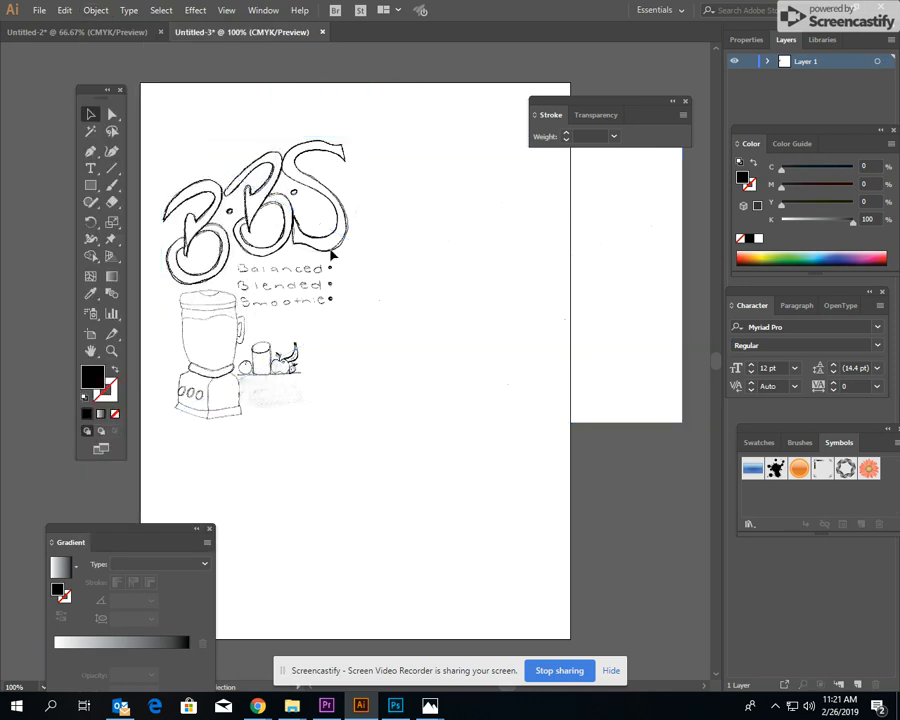
{"action": "left_click", "coordinate": [96, 10]}
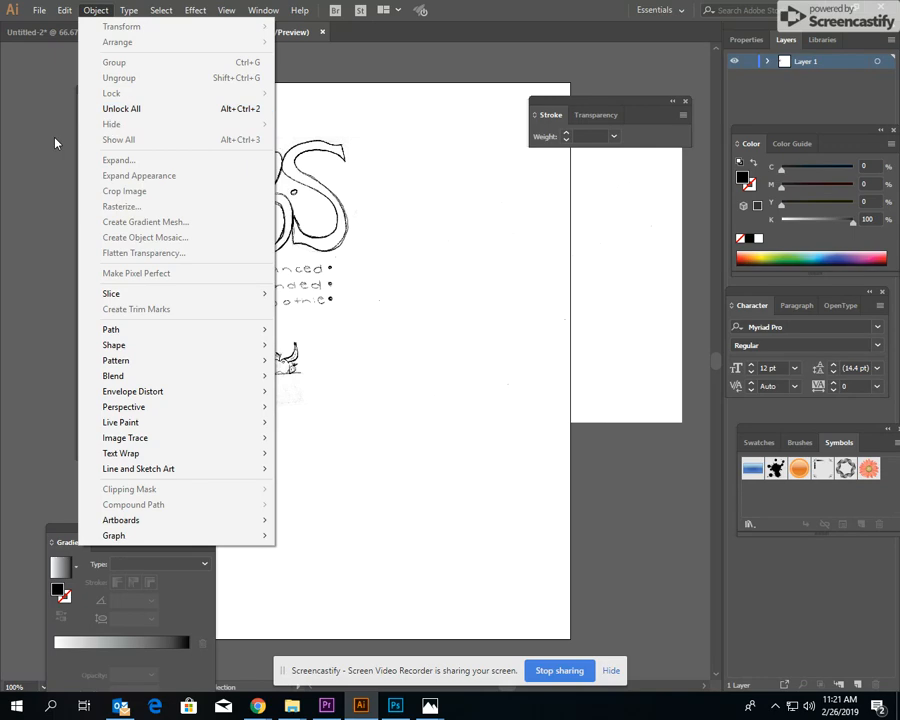
{"action": "left_click", "coordinate": [310, 230]}
Prepare the Paintbrush tool with a 0.25 pt stroke weight for tracing the blender.
{"action": "left_click", "coordinate": [112, 350]}
{"action": "left_click", "coordinate": [186, 351]}
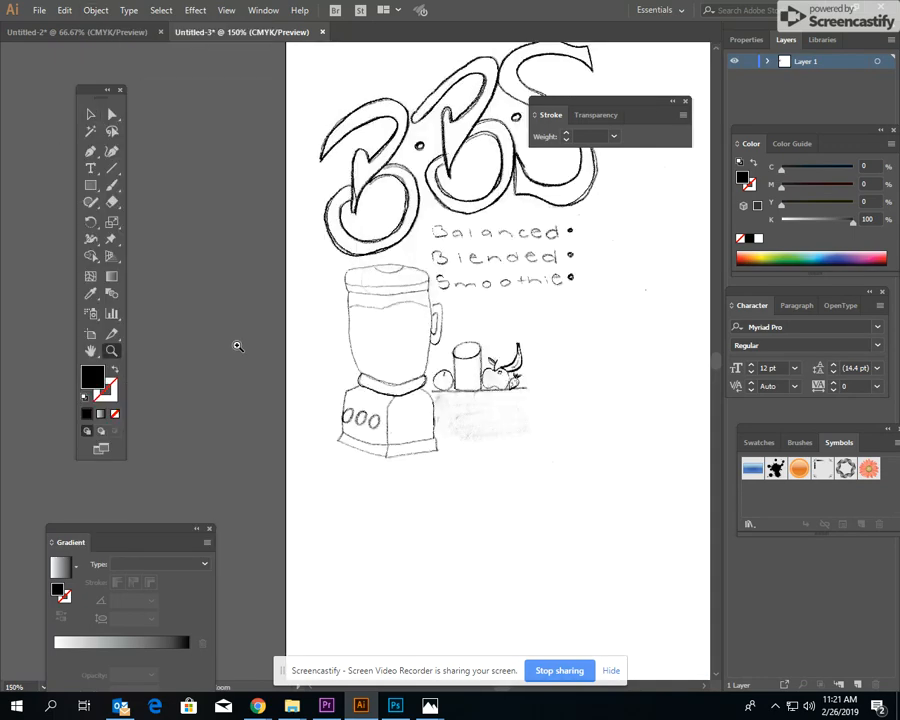
{"action": "left_click", "coordinate": [388, 328]}
{"action": "left_click", "coordinate": [392, 328]}
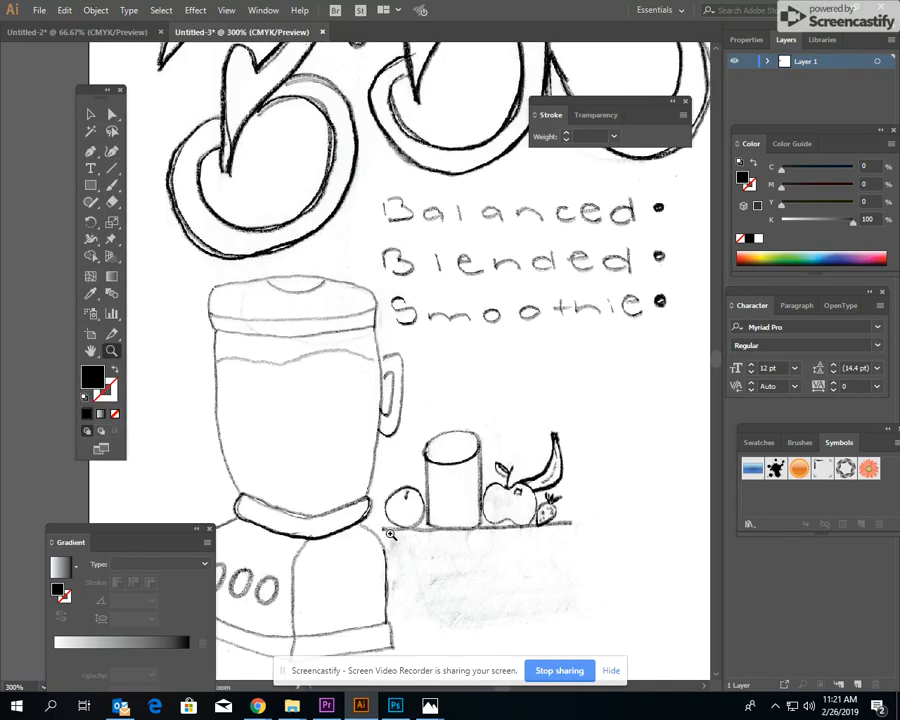
{"action": "scroll", "coordinate": [390, 534], "scroll_direction": "down", "scroll_amount": 3}
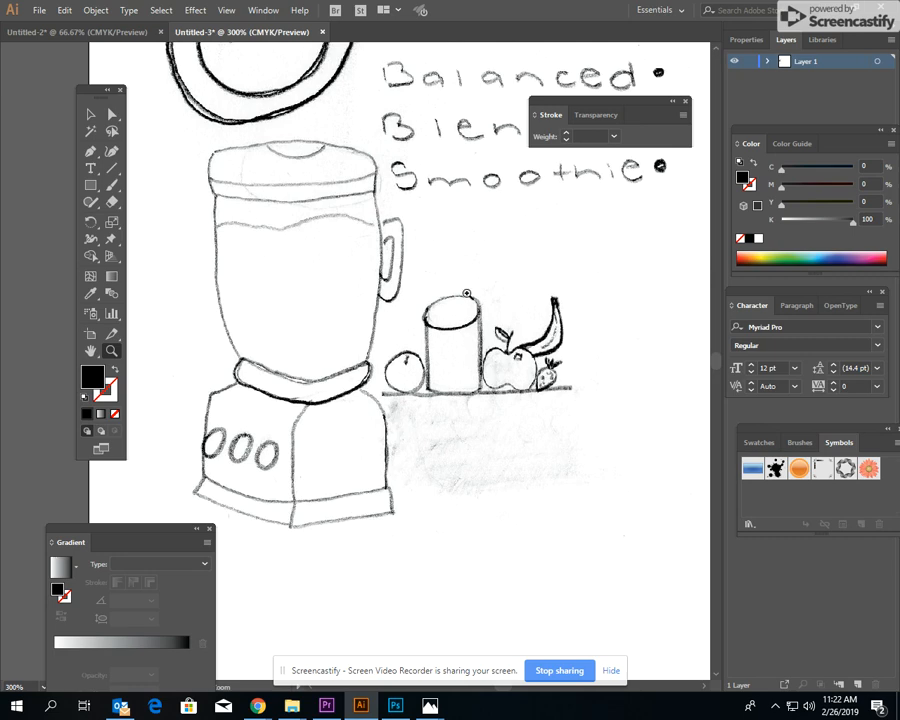
{"action": "left_click", "coordinate": [281, 293]}
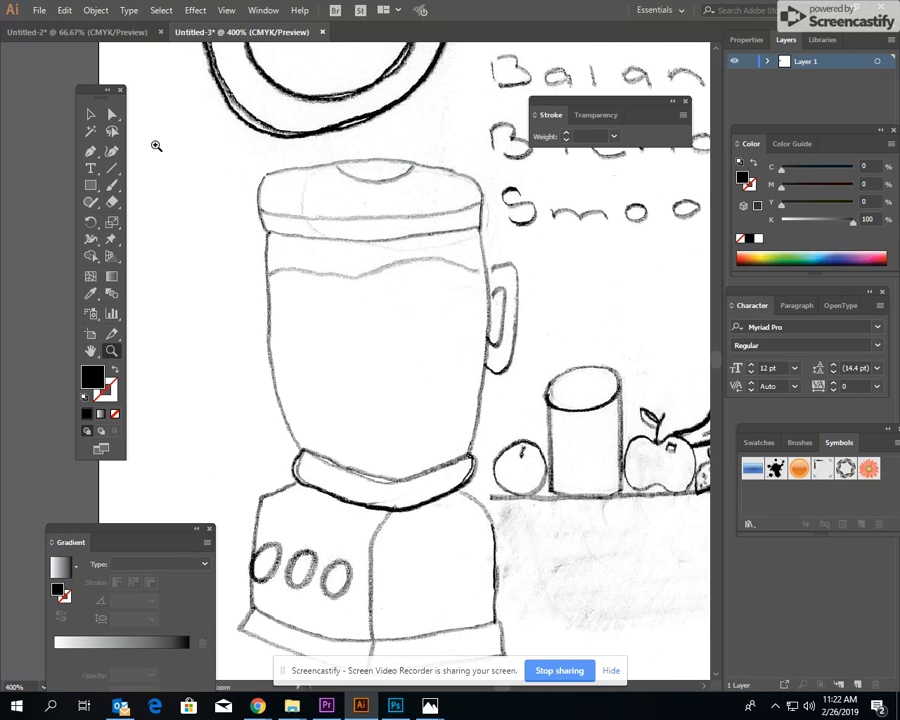
{"action": "left_click", "coordinate": [111, 185]}
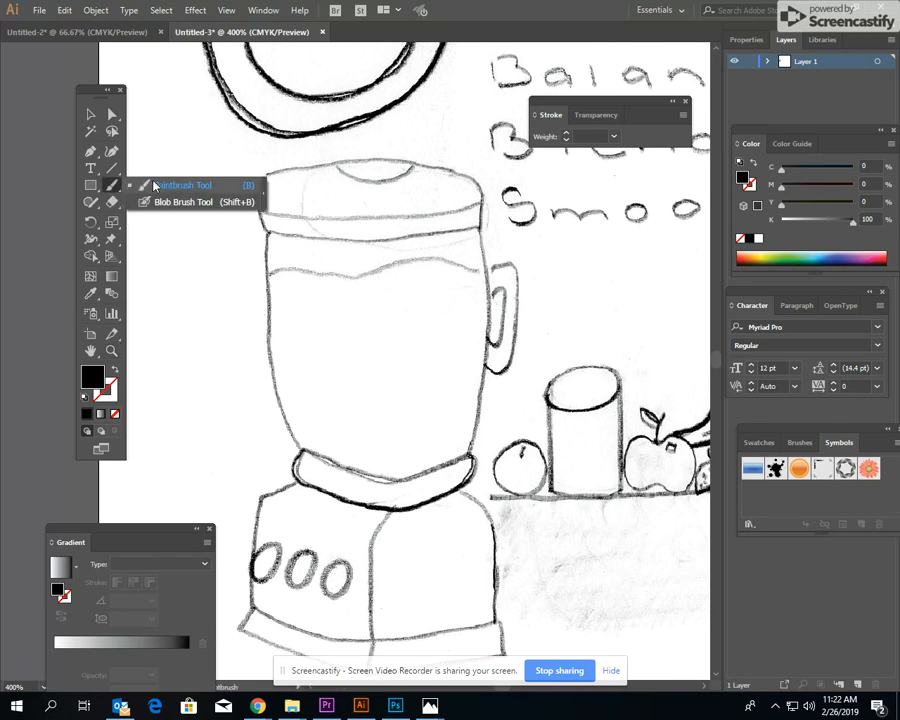
{"action": "left_click", "coordinate": [155, 185]}
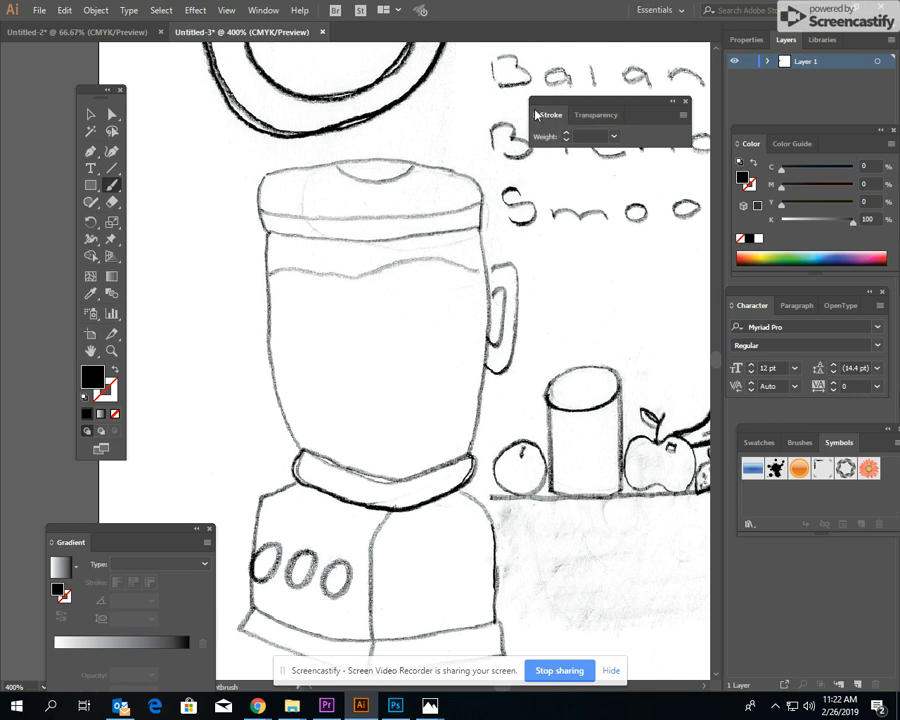
{"action": "left_click", "coordinate": [263, 10]}
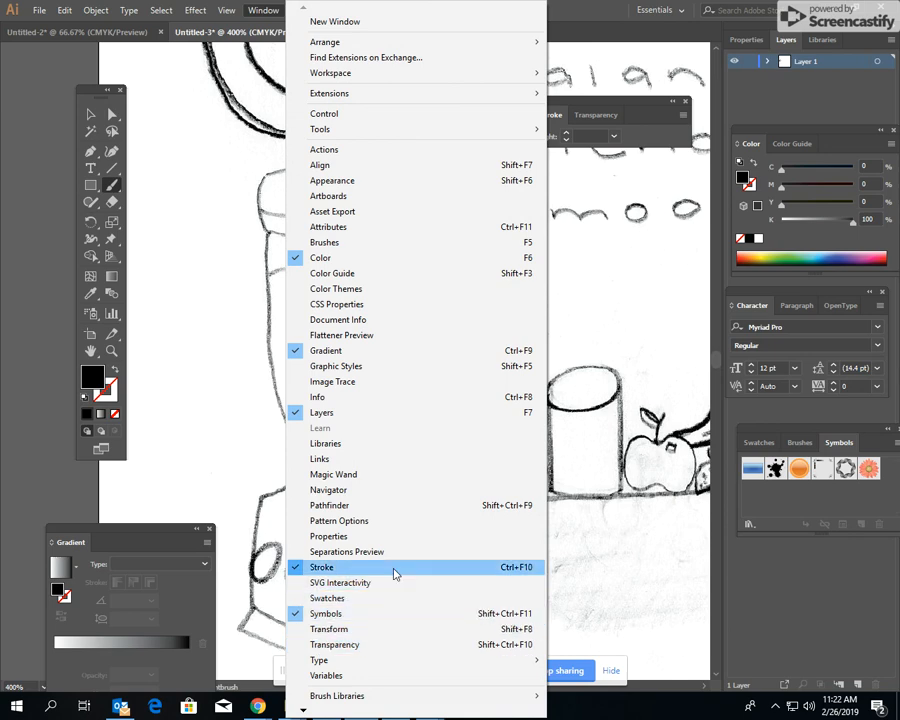
{"action": "left_click", "coordinate": [630, 100]}
{"action": "left_click", "coordinate": [613, 136]}
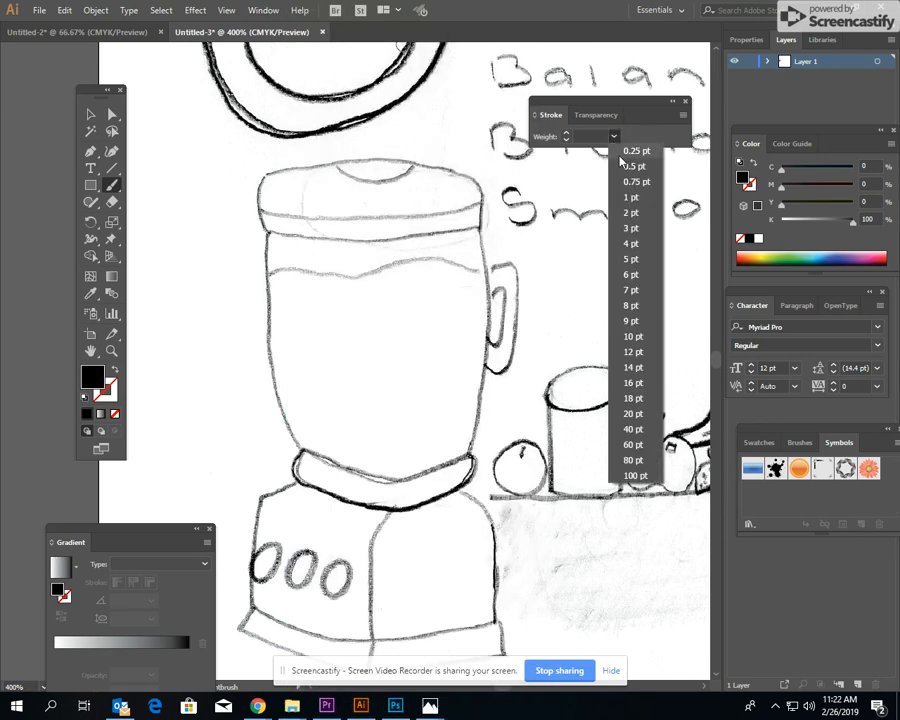
{"action": "left_click", "coordinate": [622, 152]}
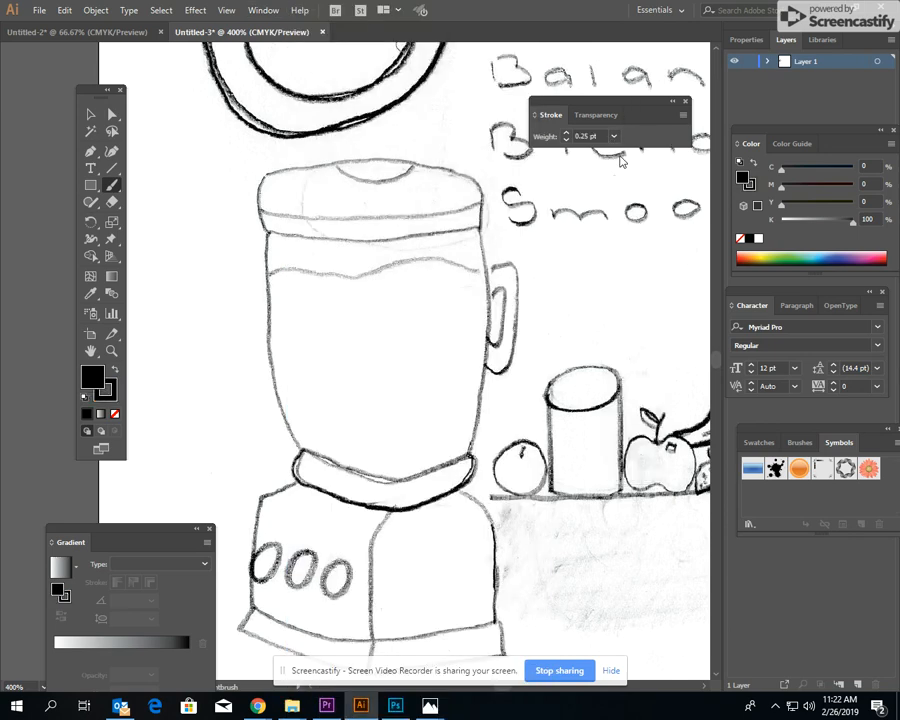
Set the fill colour to light orange EA9939.
{"action": "double_click", "coordinate": [92, 377]}
{"action": "left_click_drag", "start_coordinate": [465, 338], "coordinate": [462, 420]}
{"action": "left_click", "coordinate": [337, 274]}
{"action": "left_click_drag", "start_coordinate": [337, 274], "coordinate": [400, 268]}
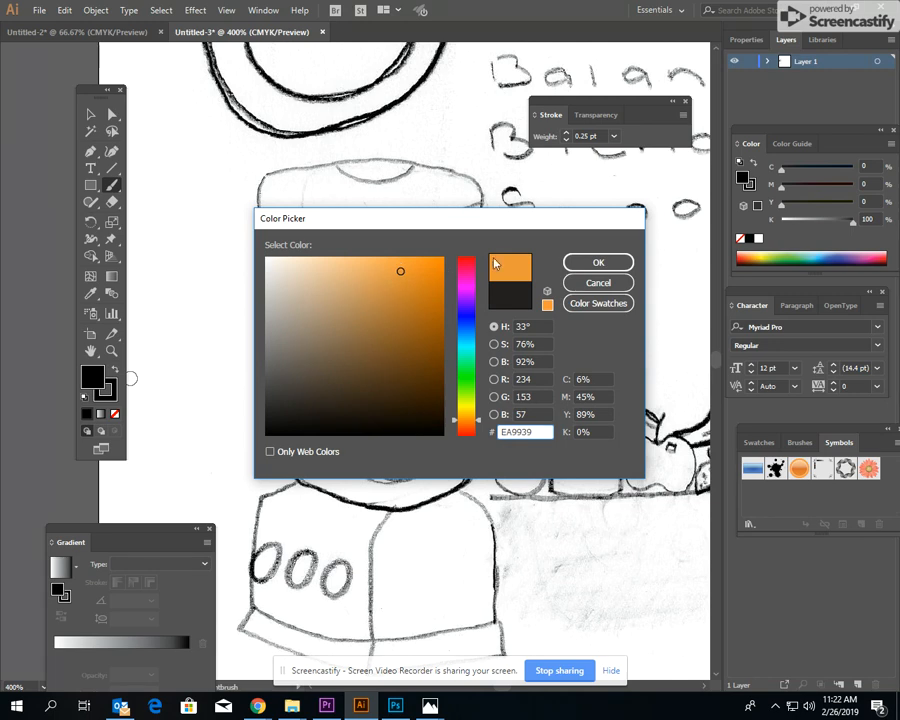
{"action": "left_click", "coordinate": [598, 262]}
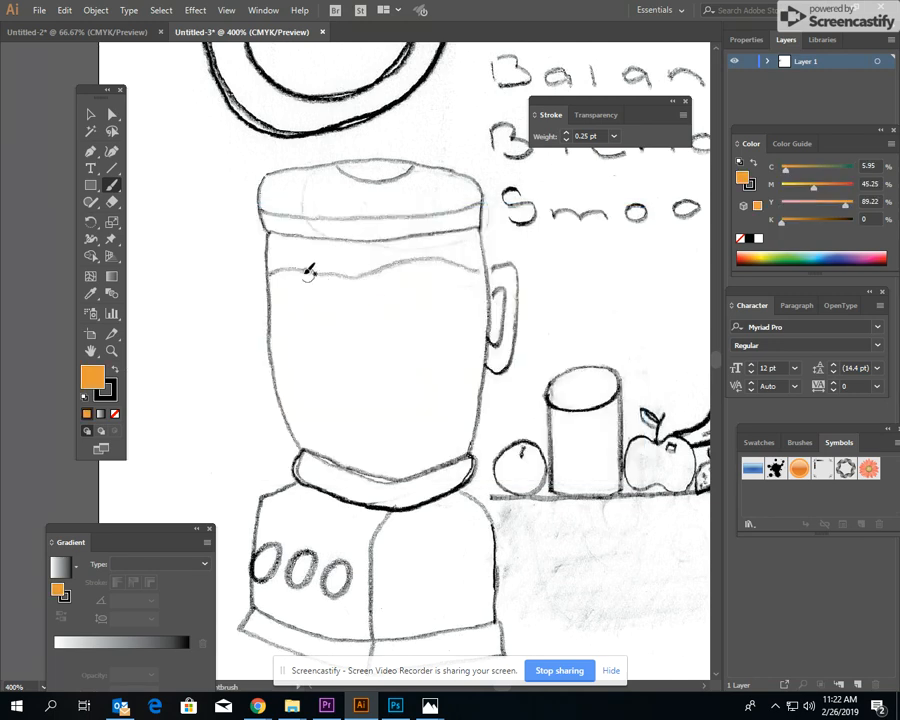
Brush a trial line along the smoothie's wavy surface in the blender jar, and delete it.
{"action": "mouse_move", "coordinate": [266, 276]}
{"action": "left_mouse_down"}
{"action": "mouse_move", "coordinate": [342, 272]}
{"action": "mouse_move", "coordinate": [421, 260]}
{"action": "mouse_move", "coordinate": [497, 274]}
{"action": "left_mouse_up"}
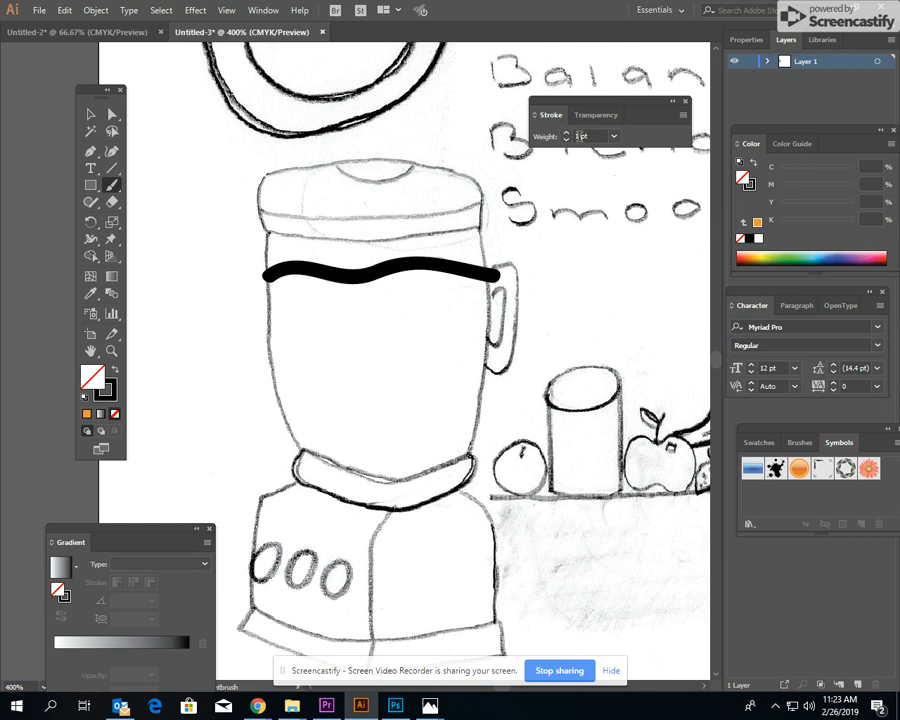
{"action": "left_click", "coordinate": [90, 114]}
{"action": "left_click", "coordinate": [333, 280]}
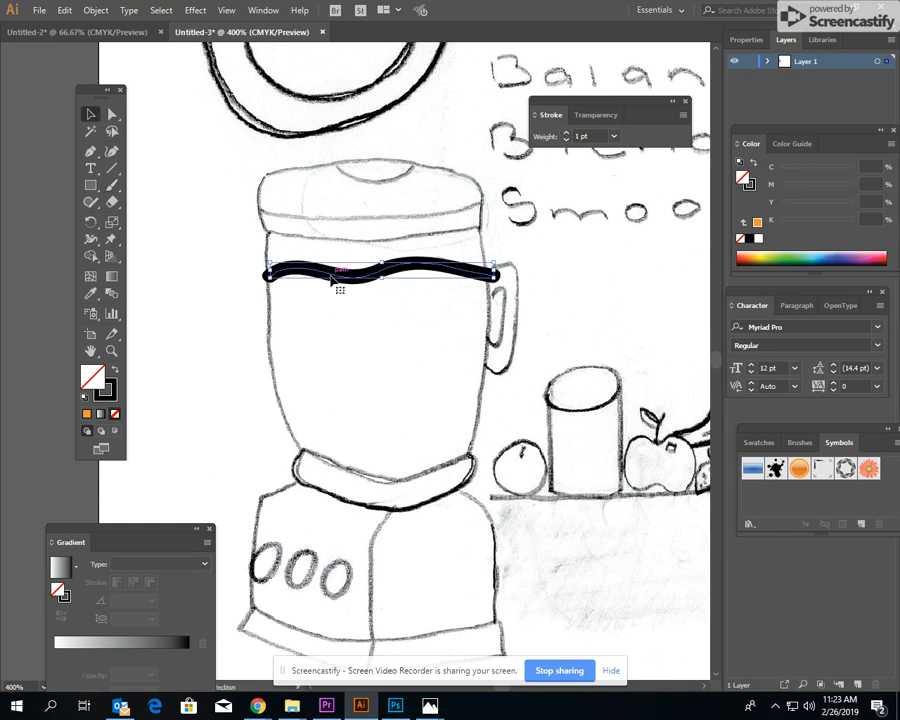
{"action": "key", "text": "Delete"}
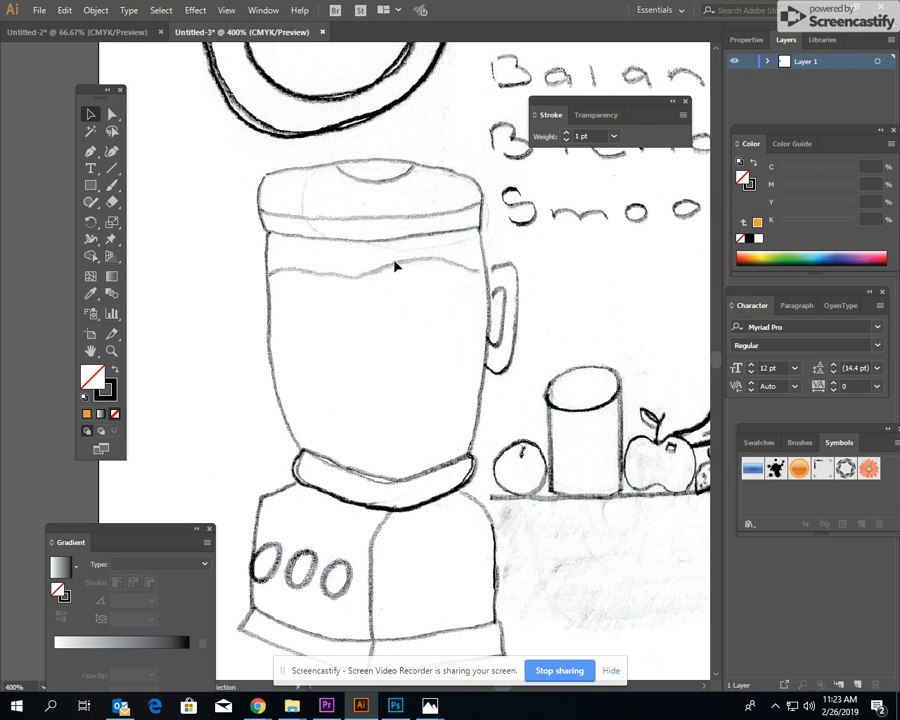
Set the stroke weight to 0.25 pt and trace the full outline of the smoothie inside the blender jar with the Paintbrush.
{"action": "left_click", "coordinate": [566, 140]}
{"action": "left_click", "coordinate": [114, 185]}
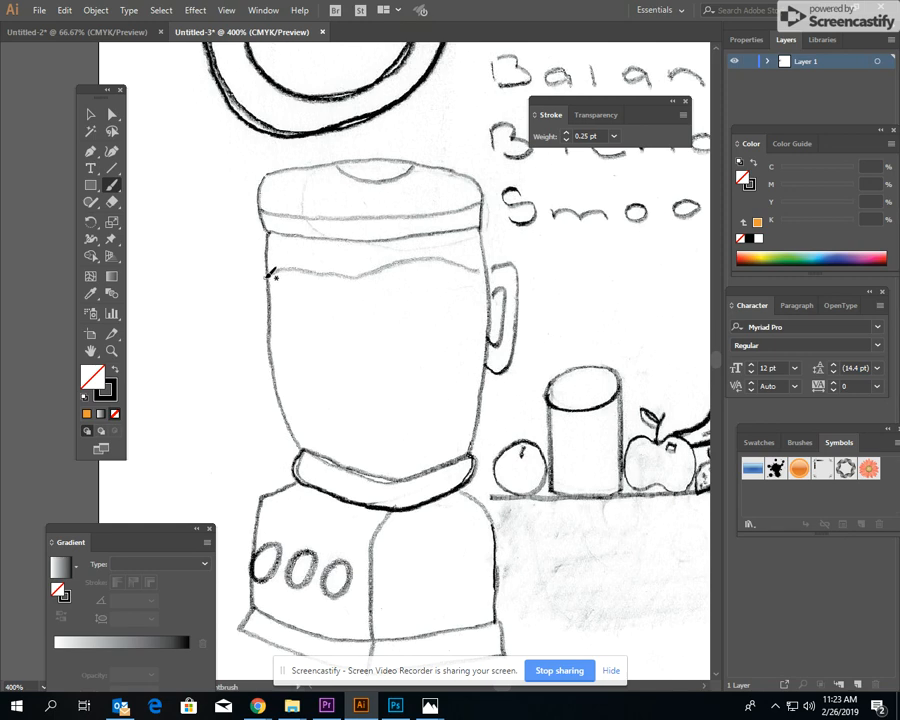
{"action": "left_click_drag", "start_coordinate": [285, 265], "coordinate": [330, 268]}
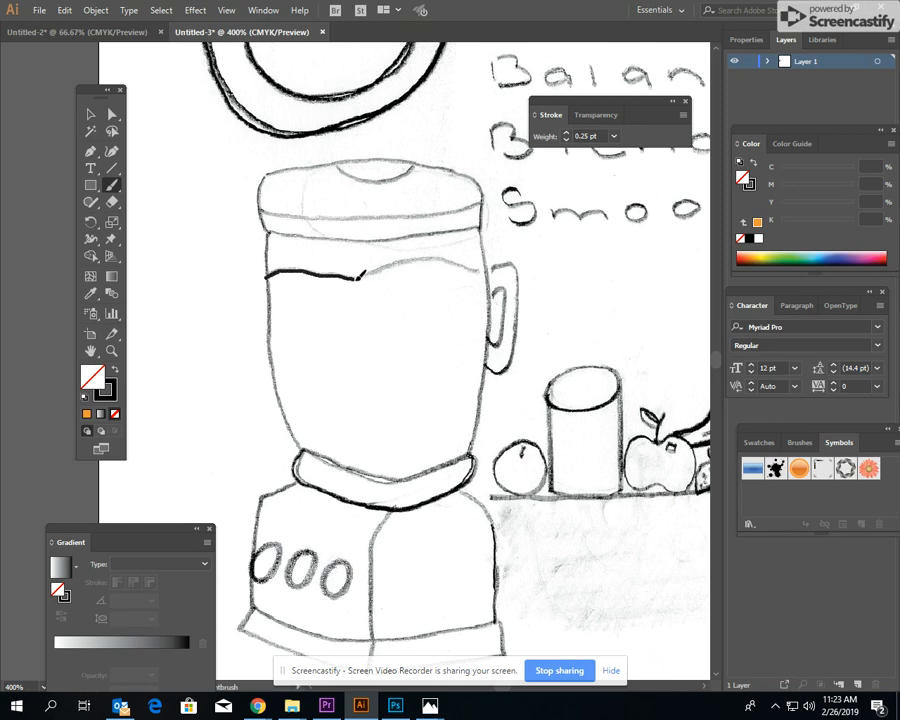
{"action": "mouse_move", "coordinate": [405, 263]}
{"action": "left_mouse_down"}
{"action": "mouse_move", "coordinate": [488, 273]}
{"action": "mouse_move", "coordinate": [491, 339]}
{"action": "mouse_move", "coordinate": [476, 449]}
{"action": "mouse_move", "coordinate": [406, 478]}
{"action": "mouse_move", "coordinate": [317, 451]}
{"action": "mouse_move", "coordinate": [296, 426]}
{"action": "mouse_move", "coordinate": [294, 434]}
{"action": "mouse_move", "coordinate": [276, 396]}
{"action": "mouse_move", "coordinate": [266, 276]}
{"action": "left_mouse_up"}
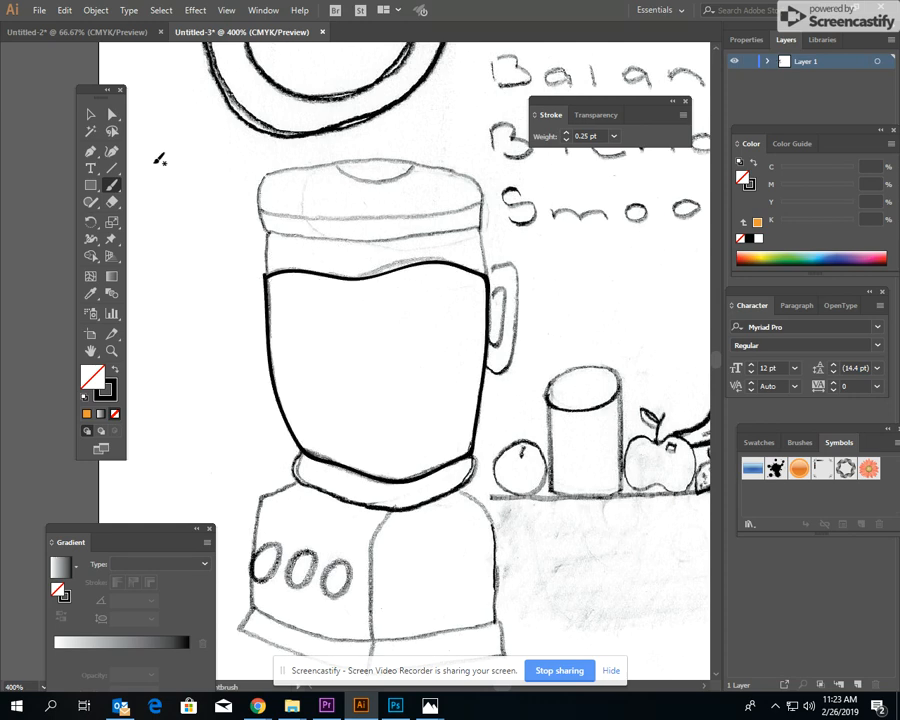
Fill the traced smoothie shape with orange, about C 8, M 63, Y 100, K 0.
{"action": "left_click", "coordinate": [92, 115]}
{"action": "left_click", "coordinate": [307, 274]}
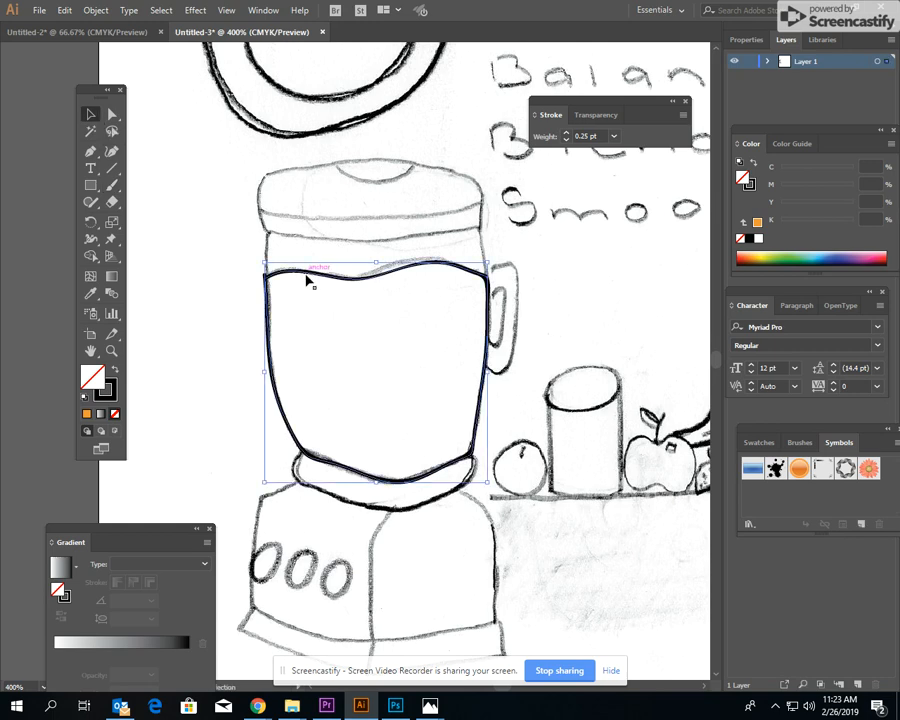
{"action": "double_click", "coordinate": [92, 379]}
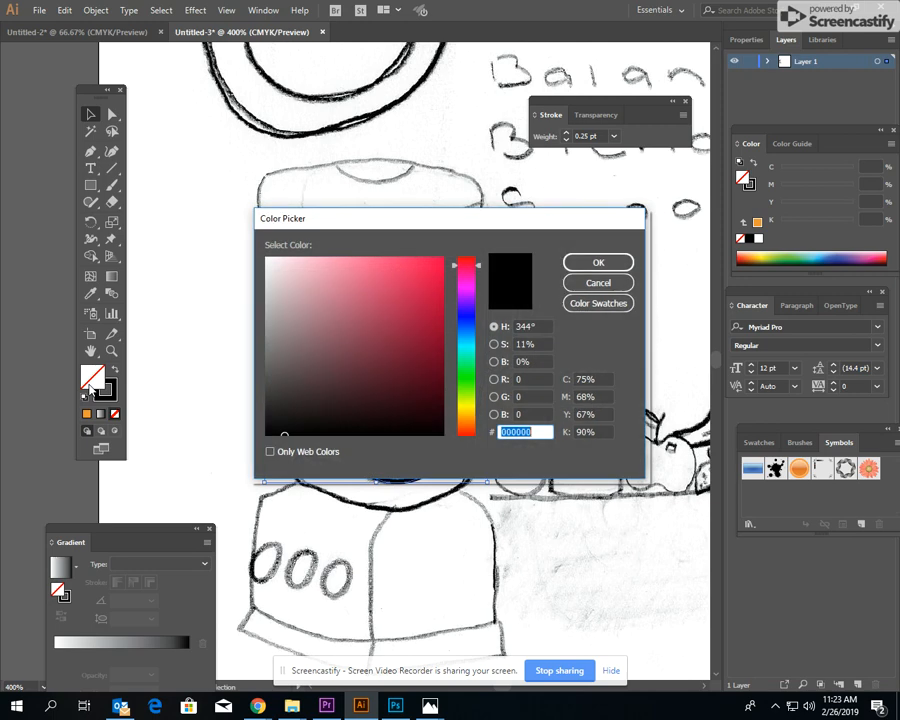
{"action": "left_click", "coordinate": [467, 413]}
{"action": "left_click_drag", "start_coordinate": [483, 416], "coordinate": [483, 421]}
{"action": "left_click", "coordinate": [417, 276]}
{"action": "left_click", "coordinate": [596, 262]}
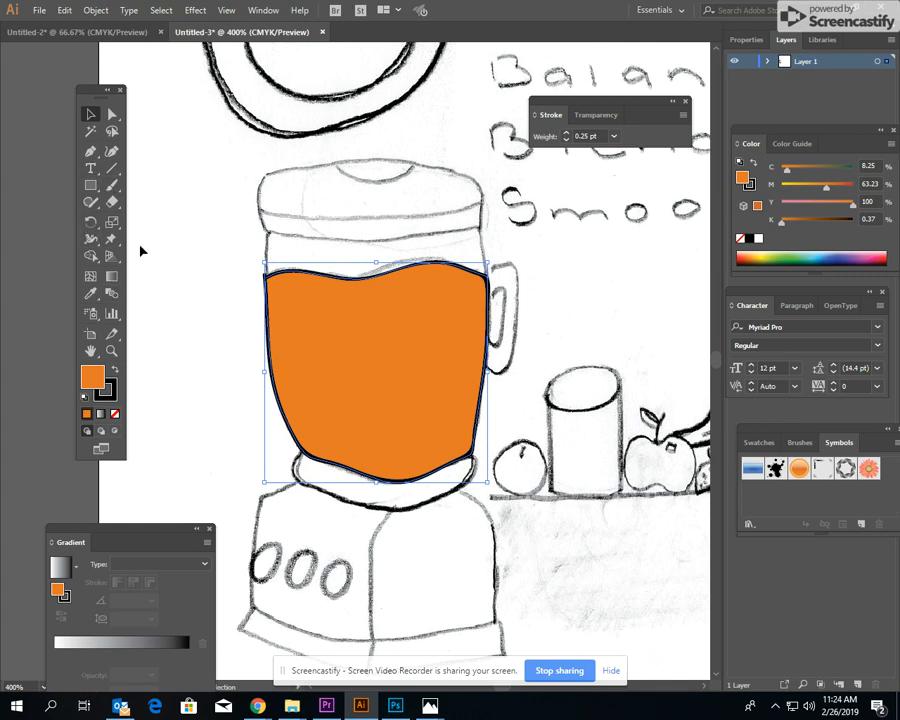
{"action": "key", "text": "i"}
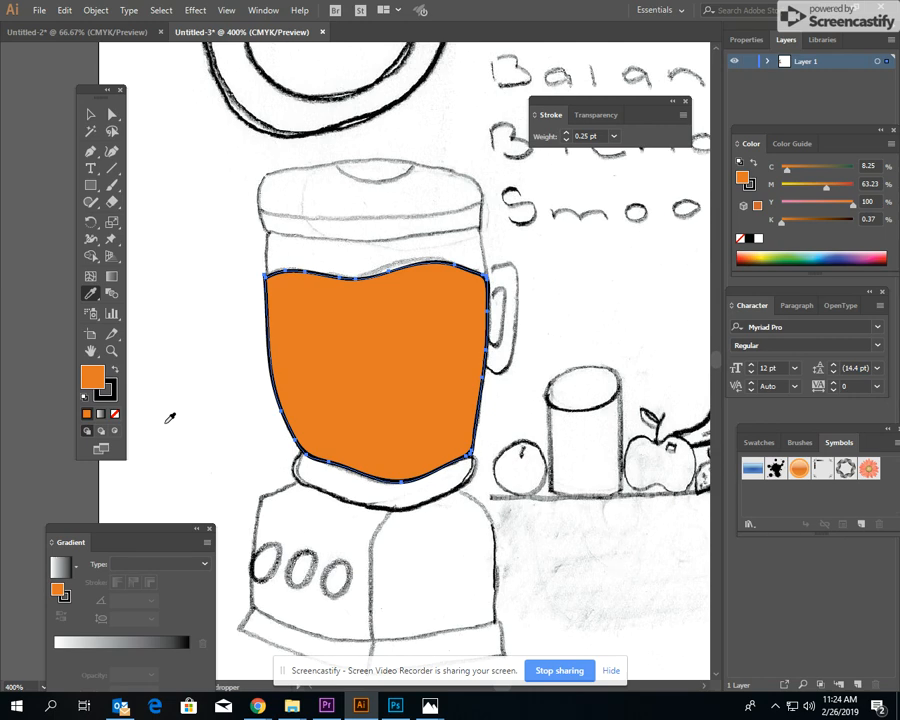
Move the outline's stray end anchor onto the smoothie's upper-left corner and adjust the curve of its wavy surface edge.
{"action": "left_click", "coordinate": [90, 114]}
{"action": "left_click", "coordinate": [183, 213]}
{"action": "left_click", "coordinate": [333, 362]}
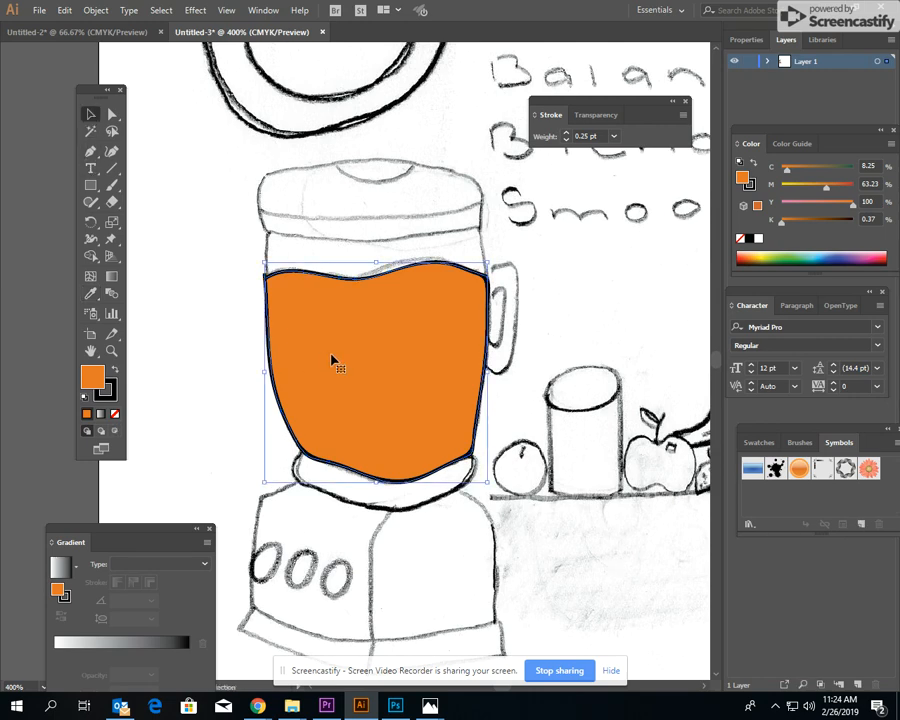
{"action": "left_click", "coordinate": [111, 350]}
{"action": "left_click", "coordinate": [266, 286]}
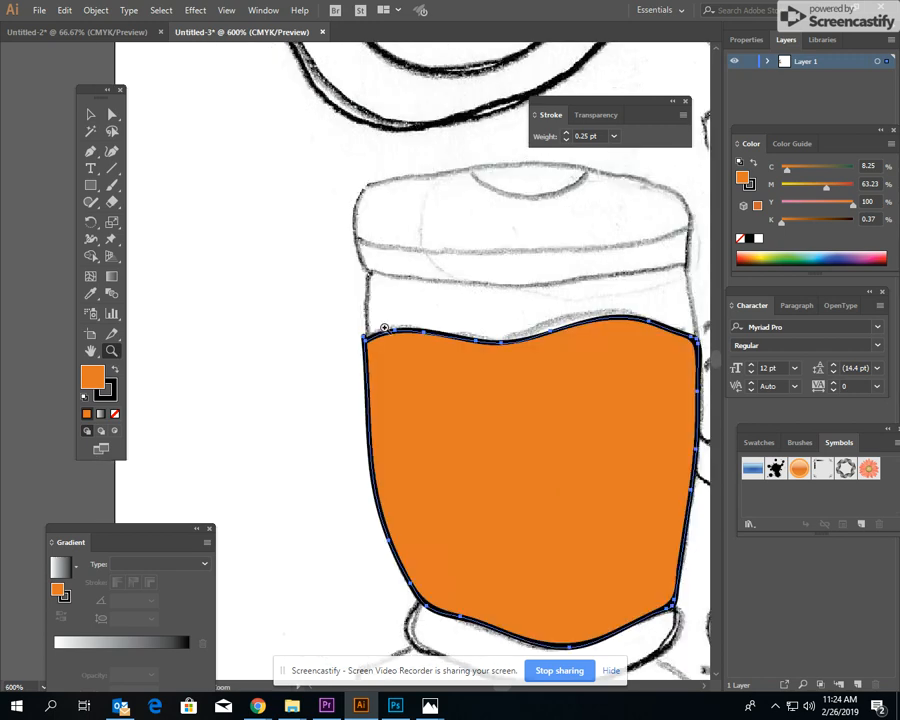
{"action": "left_click", "coordinate": [408, 300]}
{"action": "left_click", "coordinate": [430, 357]}
{"action": "left_click", "coordinate": [412, 358]}
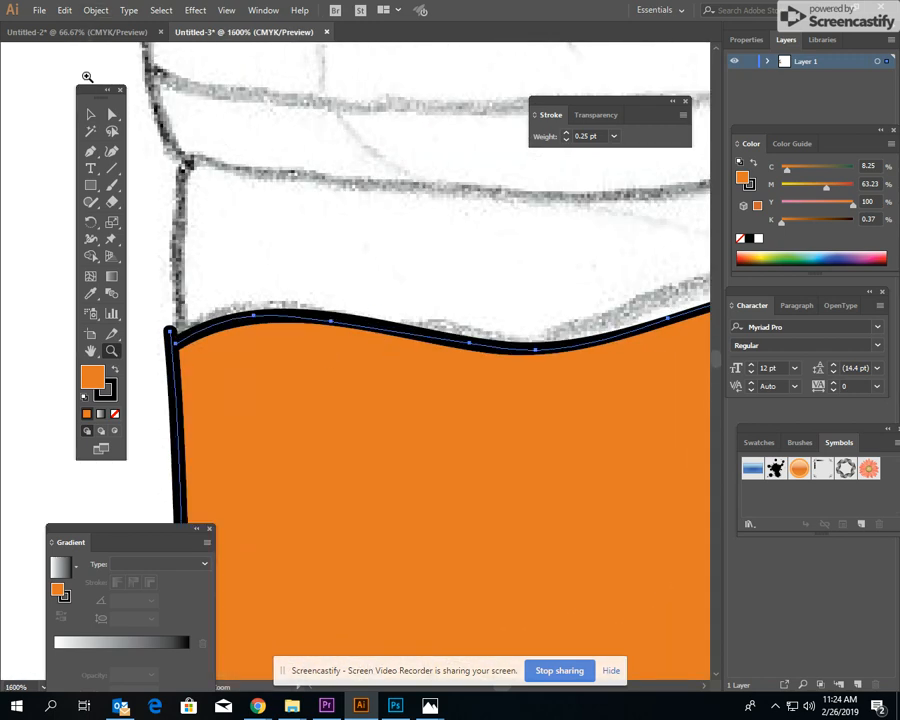
{"action": "left_click", "coordinate": [112, 116]}
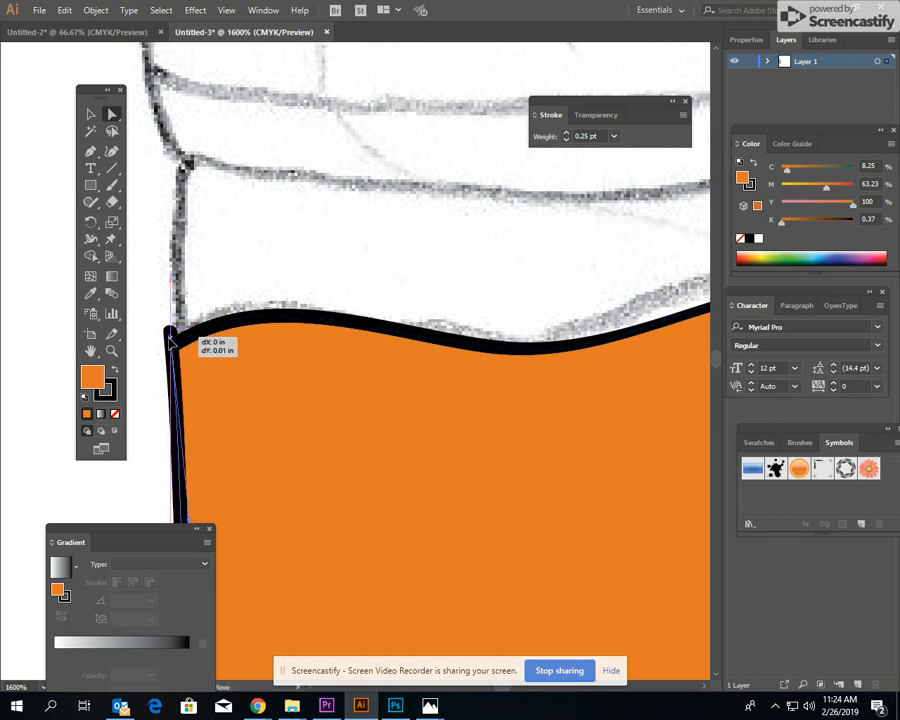
{"action": "left_click_drag", "start_coordinate": [172, 337], "coordinate": [180, 348]}
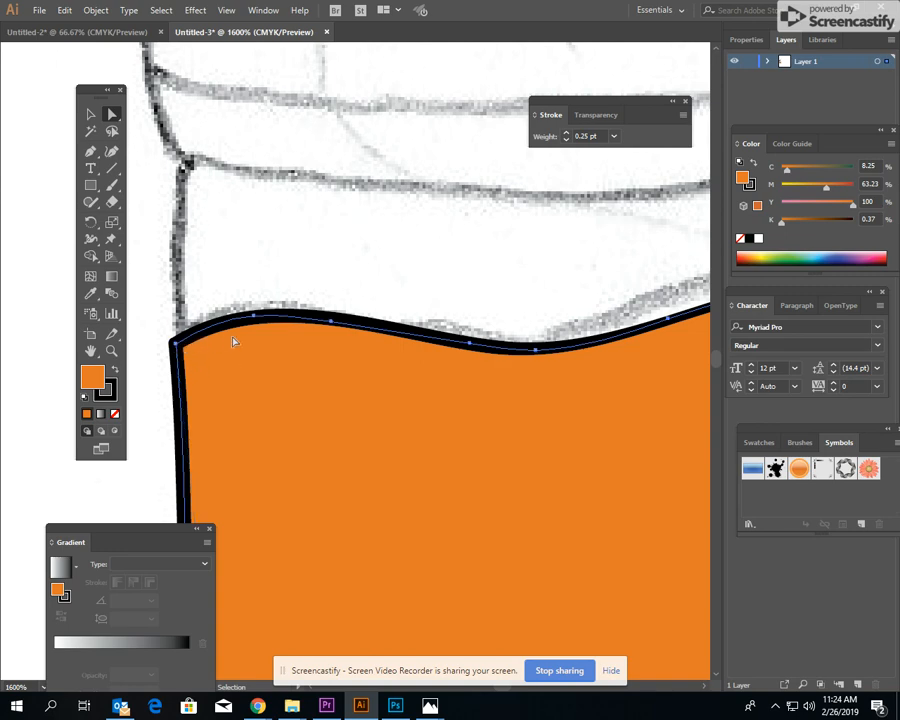
{"action": "left_click", "coordinate": [470, 344]}
{"action": "left_click_drag", "start_coordinate": [491, 347], "coordinate": [504, 354]}
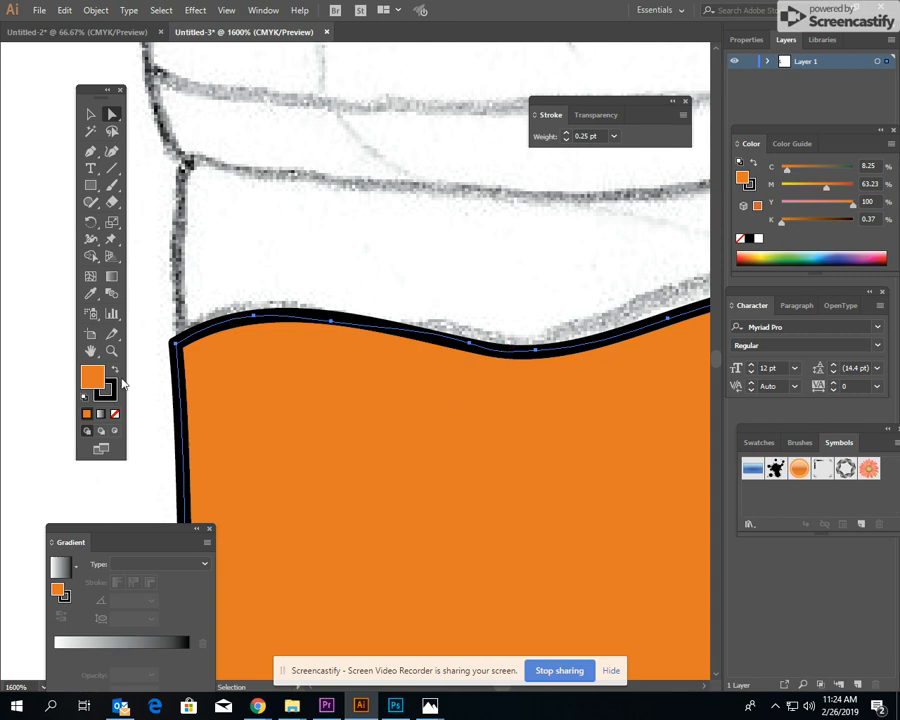
Examine the rest of the smoothie's outline along its wavy surface to the upper-right corner, and deselect the shape.
{"action": "left_click", "coordinate": [91, 351]}
{"action": "left_click_drag", "start_coordinate": [606, 386], "coordinate": [336, 397]}
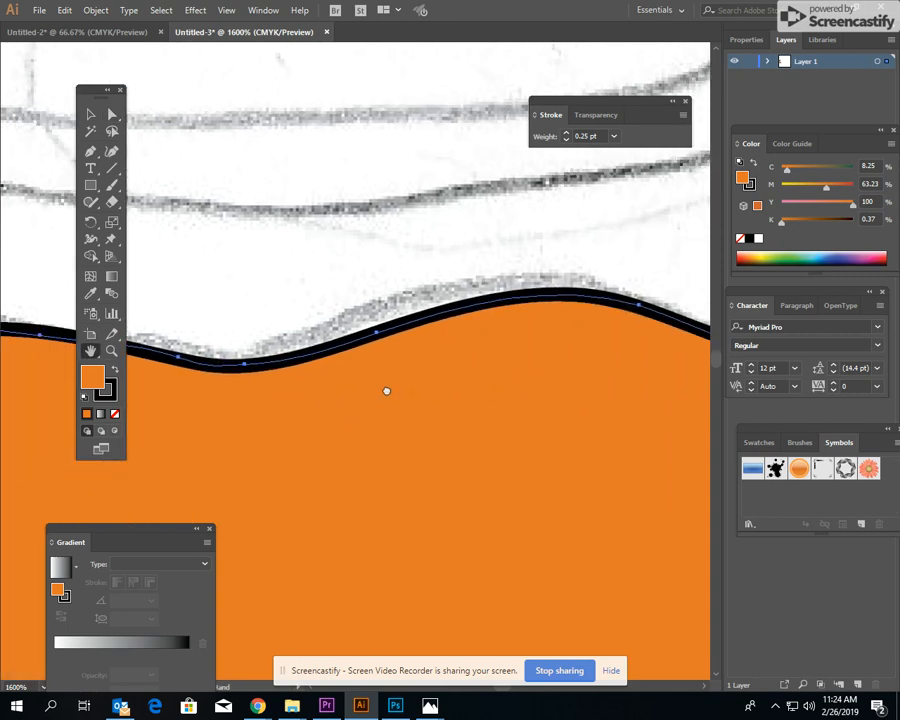
{"action": "left_click_drag", "start_coordinate": [447, 389], "coordinate": [277, 392]}
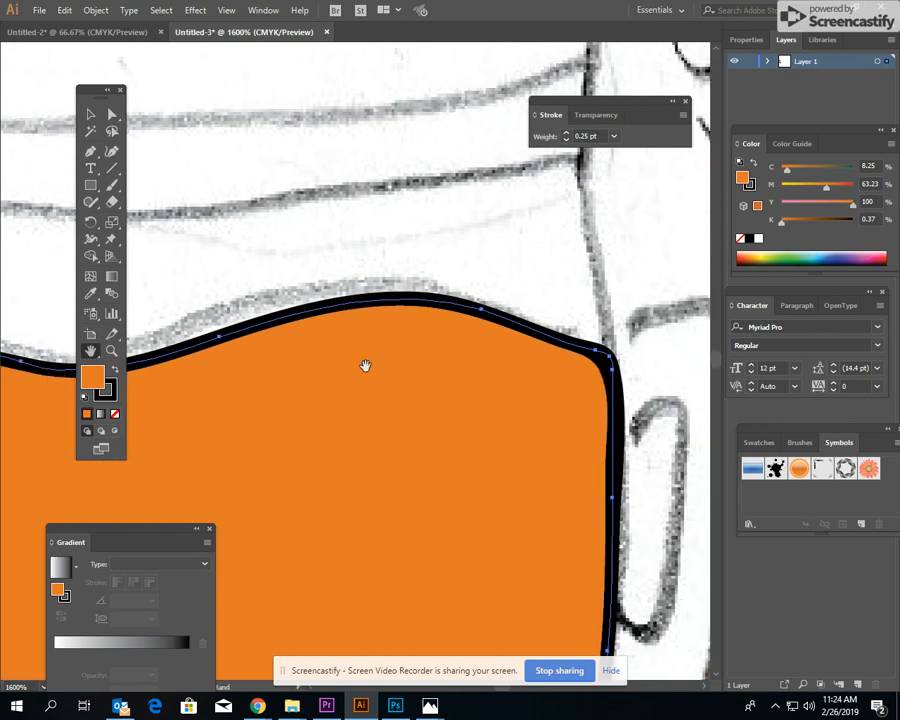
{"action": "key", "text": "z"}
{"action": "left_click", "coordinate": [384, 331], "text": "alt"}
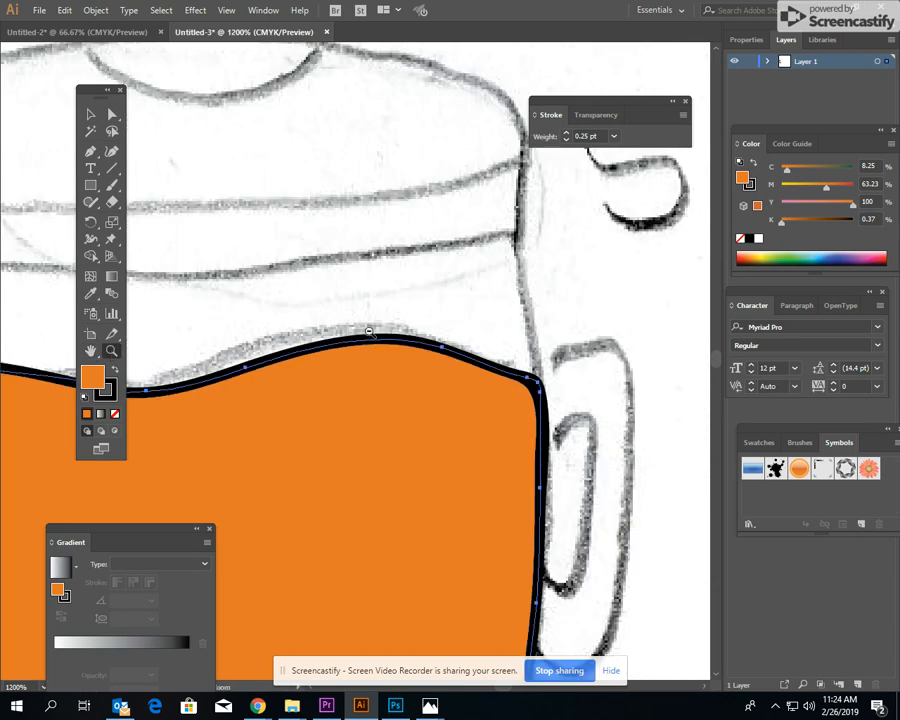
{"action": "left_click", "coordinate": [360, 400], "text": "alt"}
{"action": "left_click", "coordinate": [323, 408], "text": "alt"}
{"action": "left_click", "coordinate": [432, 479], "text": "alt"}
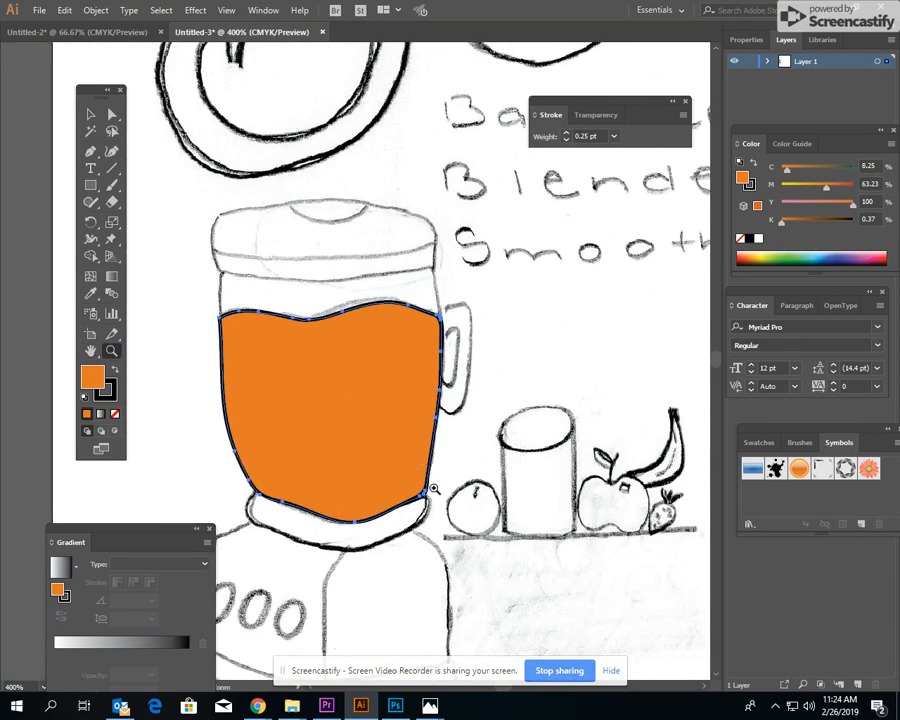
{"action": "key", "text": "v"}
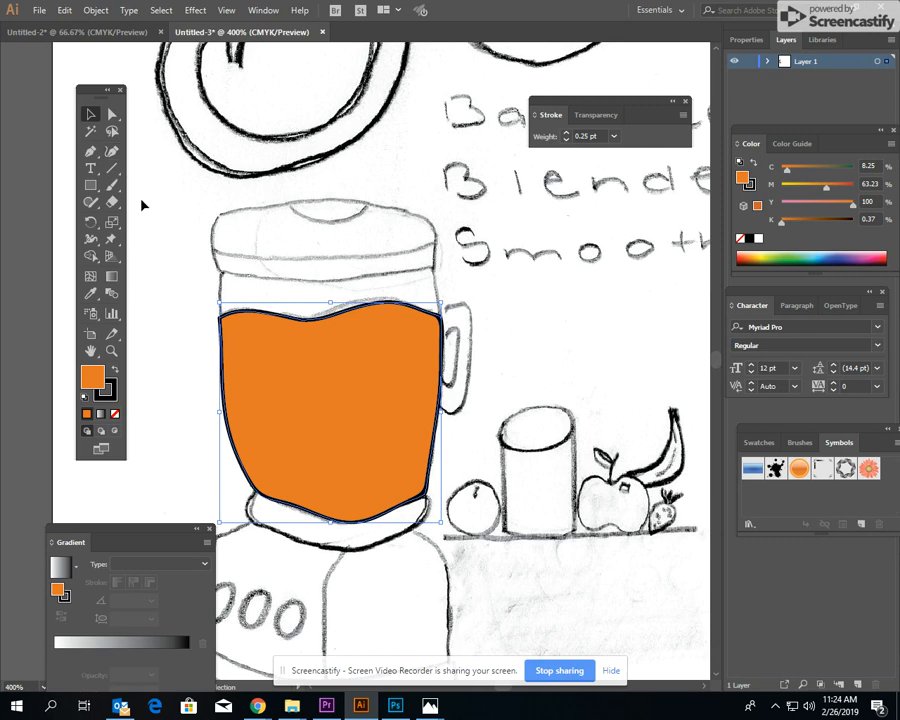
{"action": "left_click", "coordinate": [253, 284]}
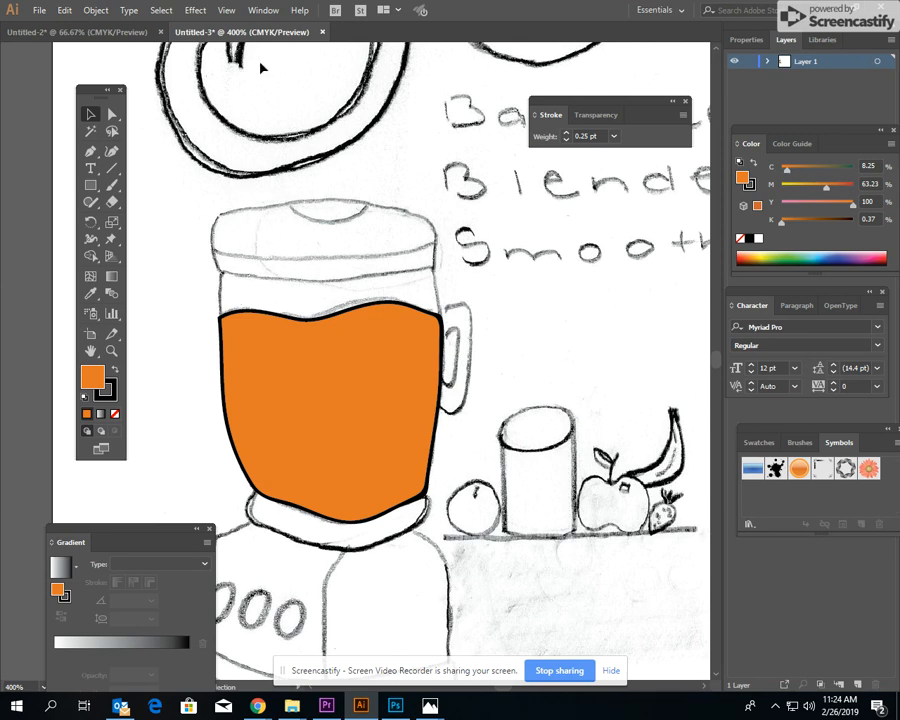
Trace the empty glass section above the smoothie with the Paintbrush, overlapping the orange shape with a curved lower edge.
{"action": "left_click", "coordinate": [111, 350]}
{"action": "left_click", "coordinate": [332, 355]}
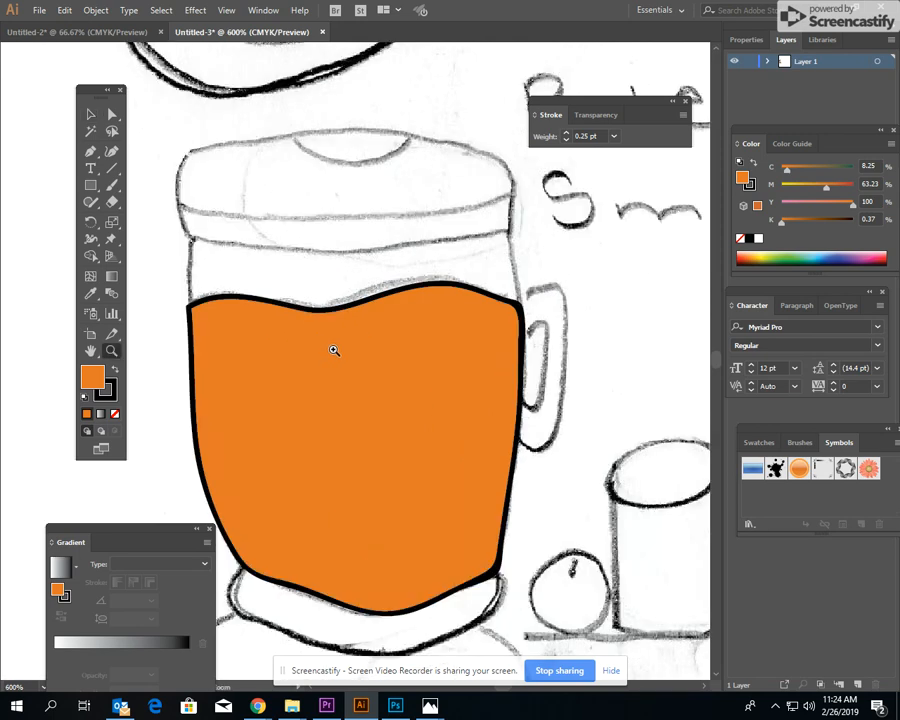
{"action": "left_click", "coordinate": [112, 185]}
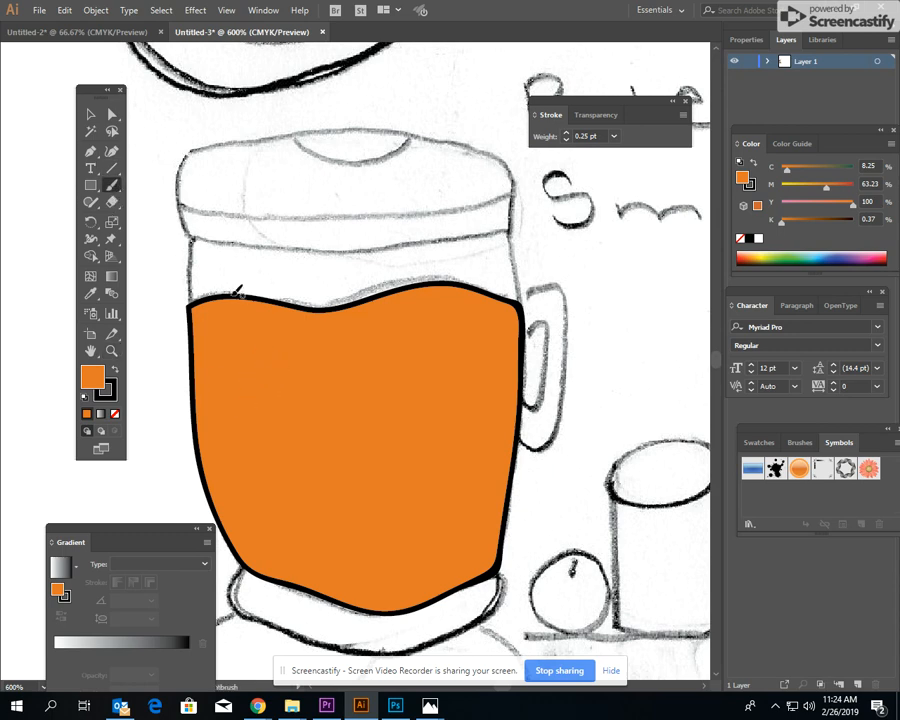
{"action": "mouse_move", "coordinate": [195, 240]}
{"action": "left_mouse_down"}
{"action": "mouse_move", "coordinate": [190, 307]}
{"action": "mouse_move", "coordinate": [277, 336]}
{"action": "mouse_move", "coordinate": [425, 332]}
{"action": "mouse_move", "coordinate": [485, 321]}
{"action": "mouse_move", "coordinate": [521, 302]}
{"action": "mouse_move", "coordinate": [514, 230]}
{"action": "mouse_move", "coordinate": [338, 249]}
{"action": "mouse_move", "coordinate": [194, 240]}
{"action": "left_mouse_up"}
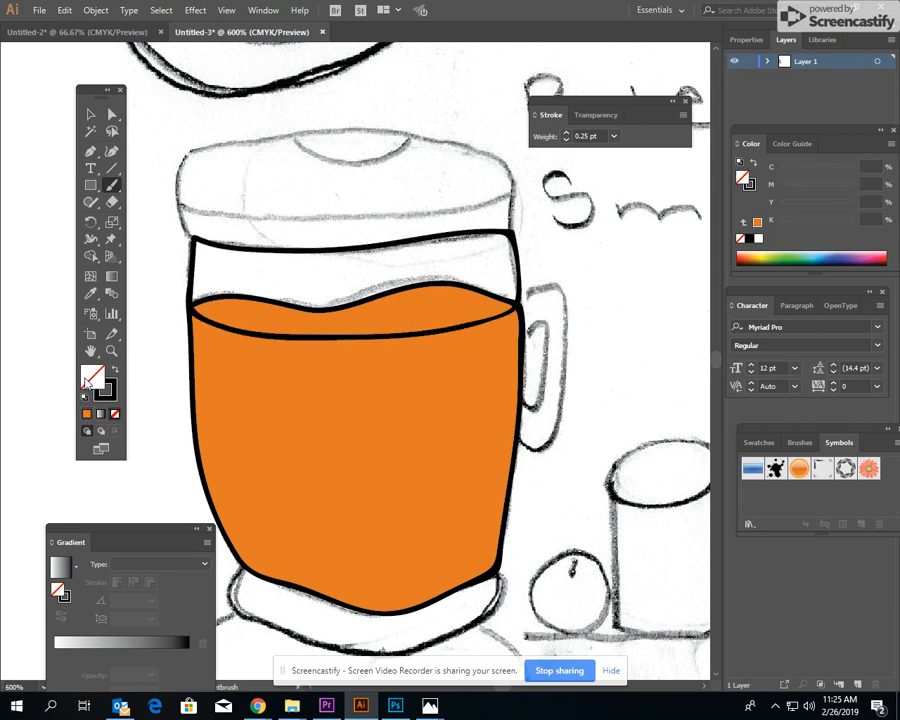
Fill the traced glass section with light grey-blue D3DDE0.
{"action": "double_click", "coordinate": [93, 378]}
{"action": "left_click_drag", "start_coordinate": [474, 348], "coordinate": [474, 345]}
{"action": "left_click", "coordinate": [280, 268]}
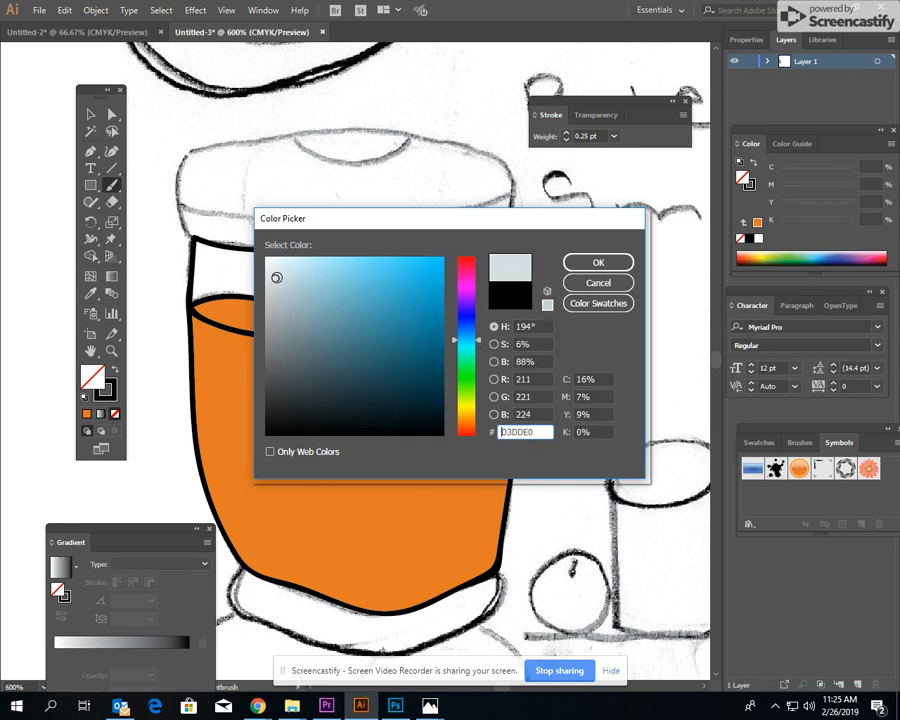
{"action": "left_click", "coordinate": [590, 261]}
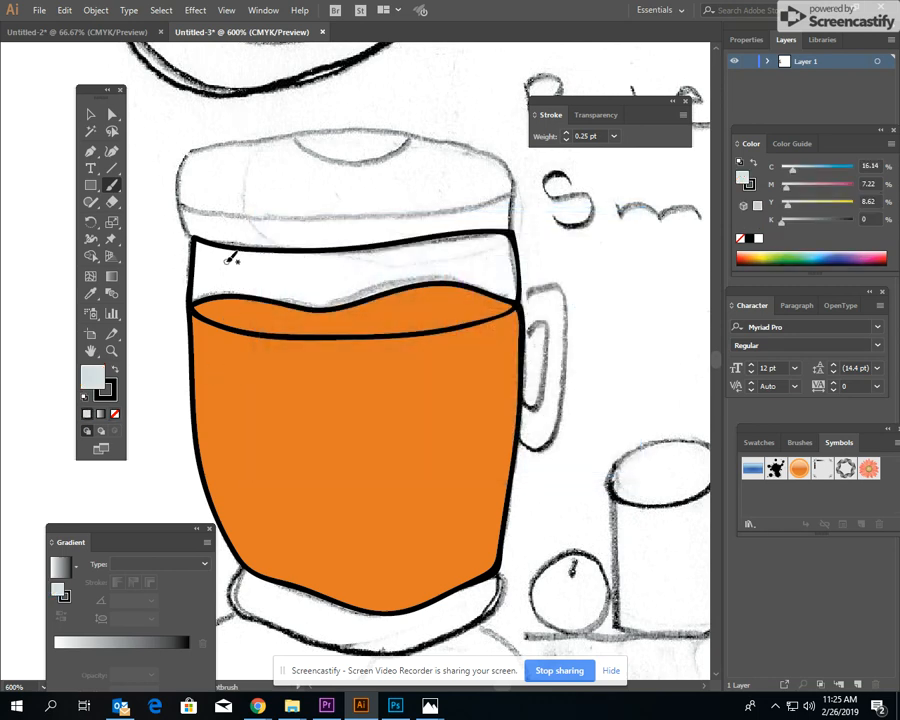
{"action": "key", "text": "v"}
{"action": "left_click", "coordinate": [217, 246]}
{"action": "left_click", "coordinate": [217, 250]}
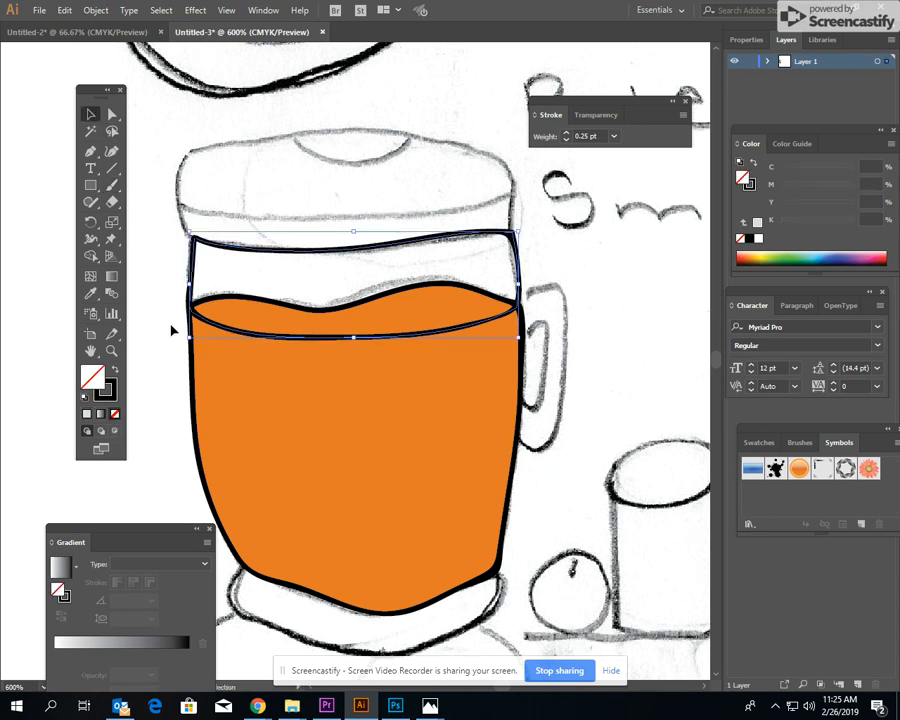
{"action": "left_click", "coordinate": [87, 414]}
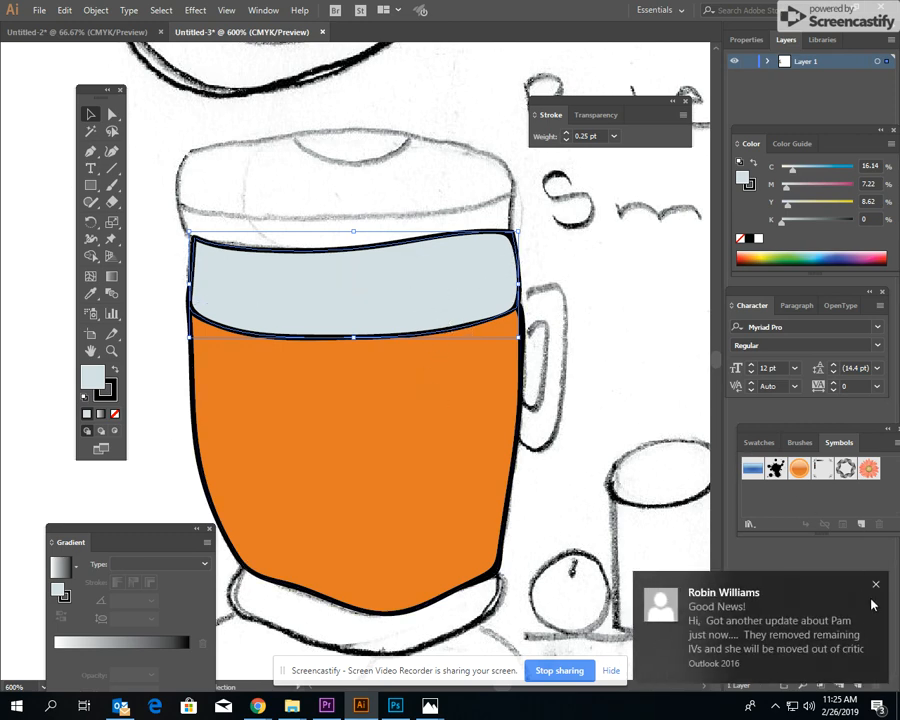
Dismiss the mail notification and send the glass section backward behind the orange smoothie shape.
{"action": "left_click", "coordinate": [877, 586]}
{"action": "left_click", "coordinate": [96, 11]}
{"action": "mouse_move", "coordinate": [251, 42]}
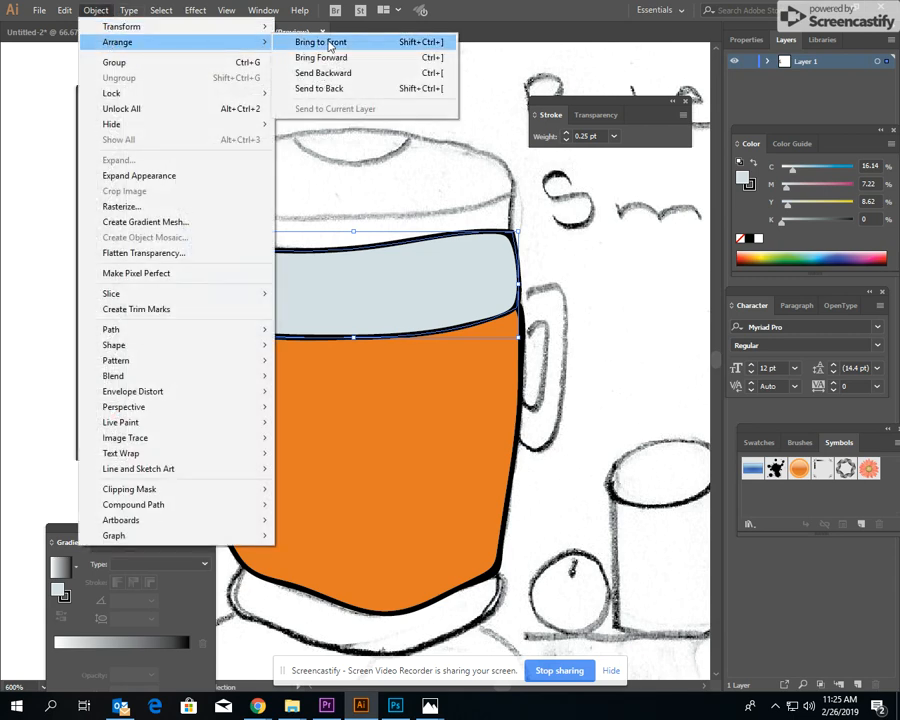
{"action": "left_click", "coordinate": [330, 73]}
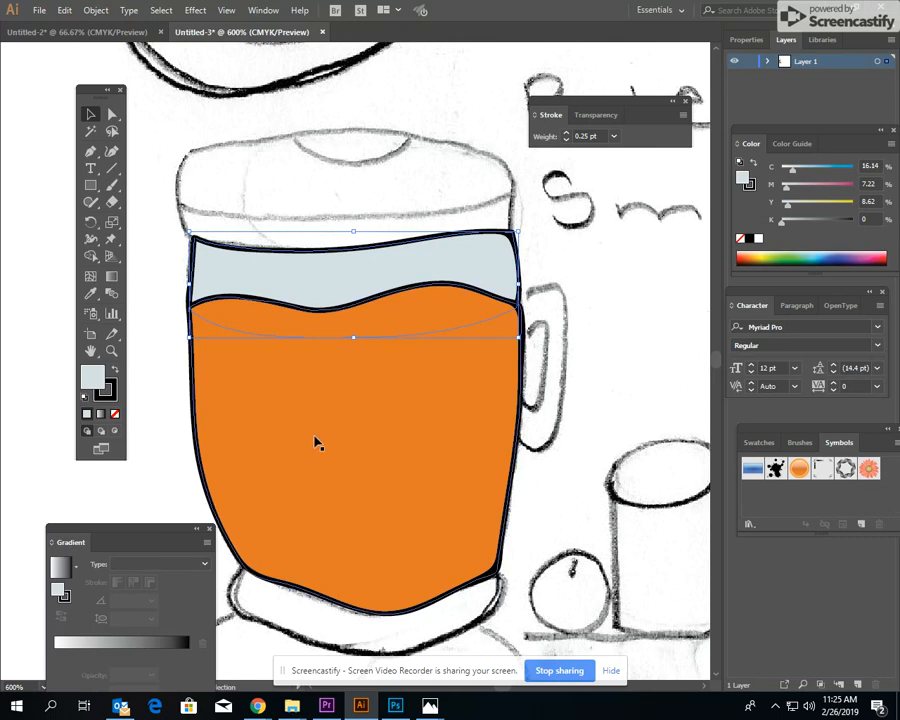
{"action": "left_click", "coordinate": [656, 302]}
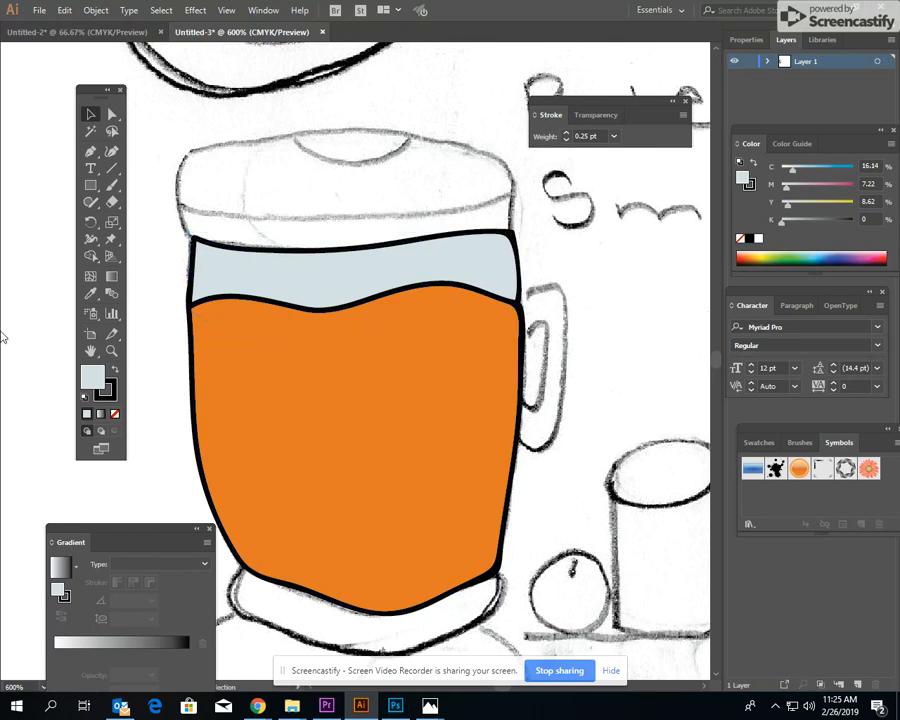
Group the glass section with the smoothie shape and move the group straight down, clear of the lid's lower edge.
{"action": "left_click", "coordinate": [111, 185]}
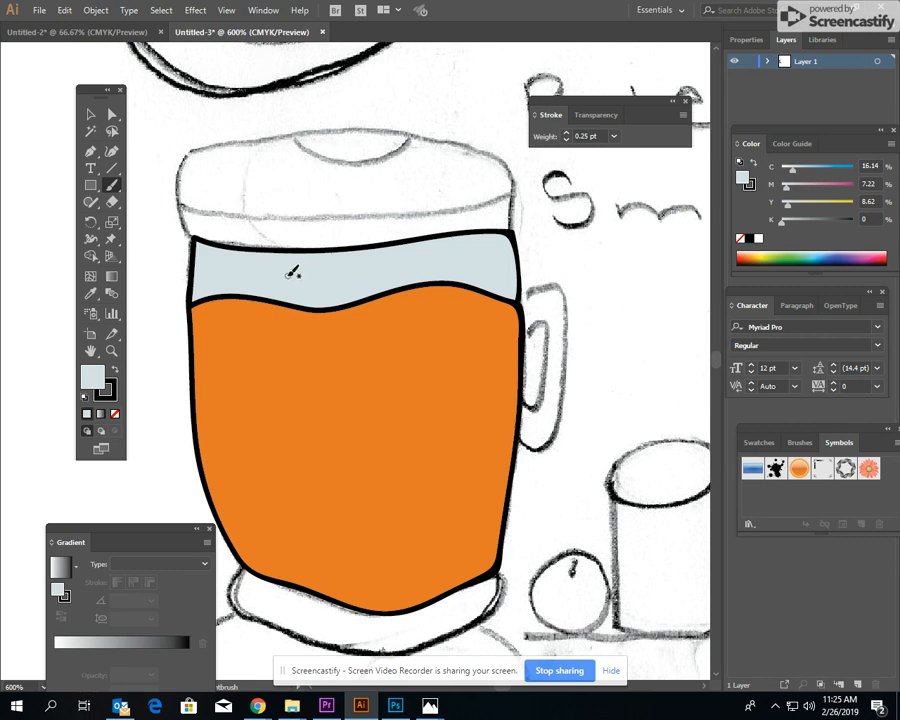
{"action": "key", "text": "v"}
{"action": "left_click", "coordinate": [290, 296]}
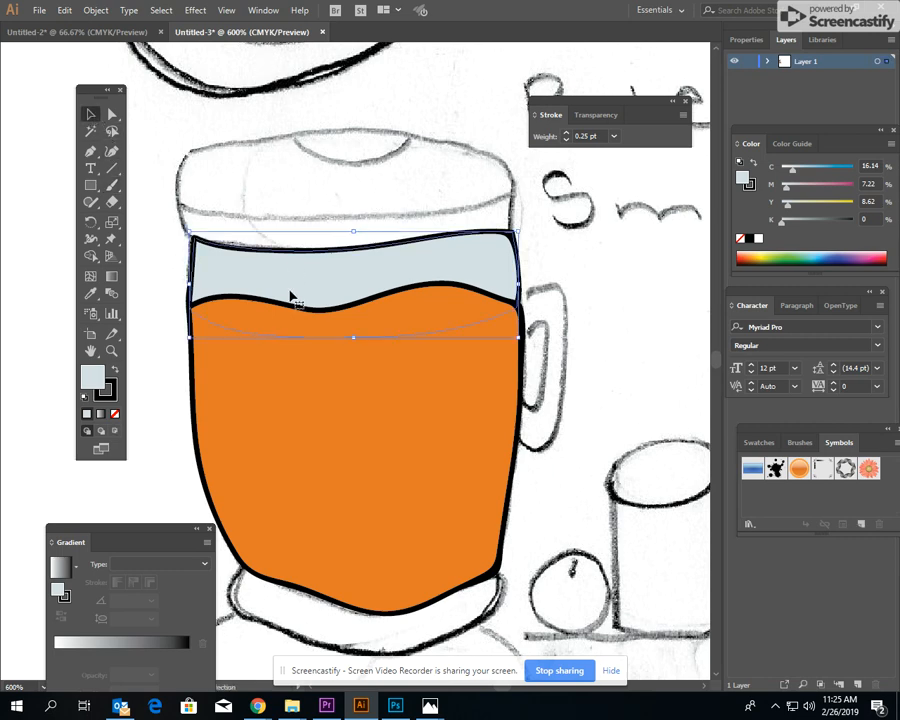
{"action": "left_click", "coordinate": [322, 407], "text": "shift"}
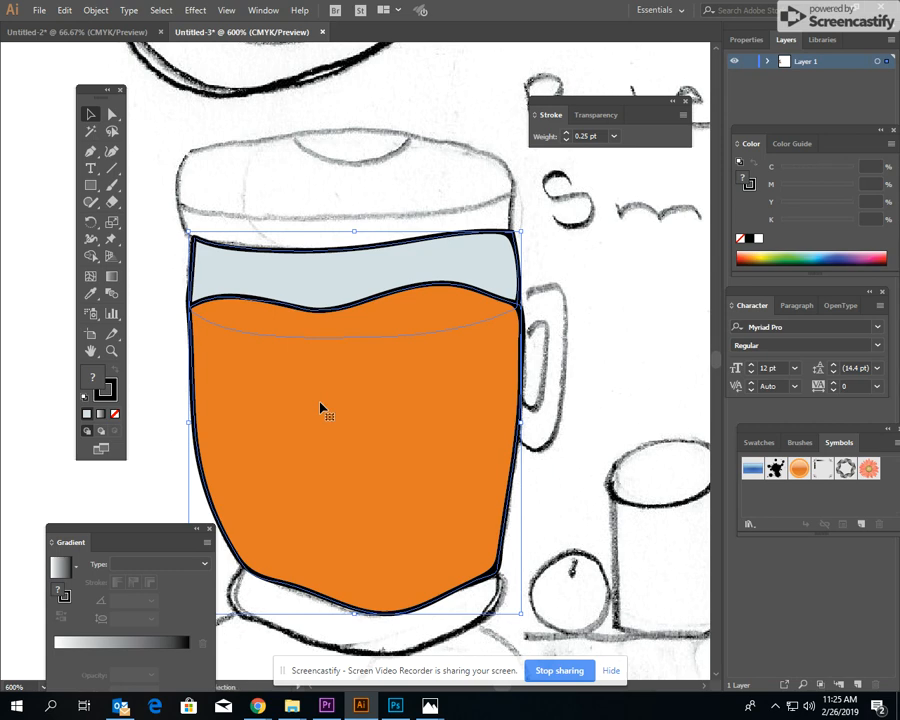
{"action": "left_click", "coordinate": [96, 10]}
{"action": "left_click", "coordinate": [114, 61]}
{"action": "left_click_drag", "start_coordinate": [370, 452], "coordinate": [372, 490]}
{"action": "left_click", "coordinate": [651, 290]}
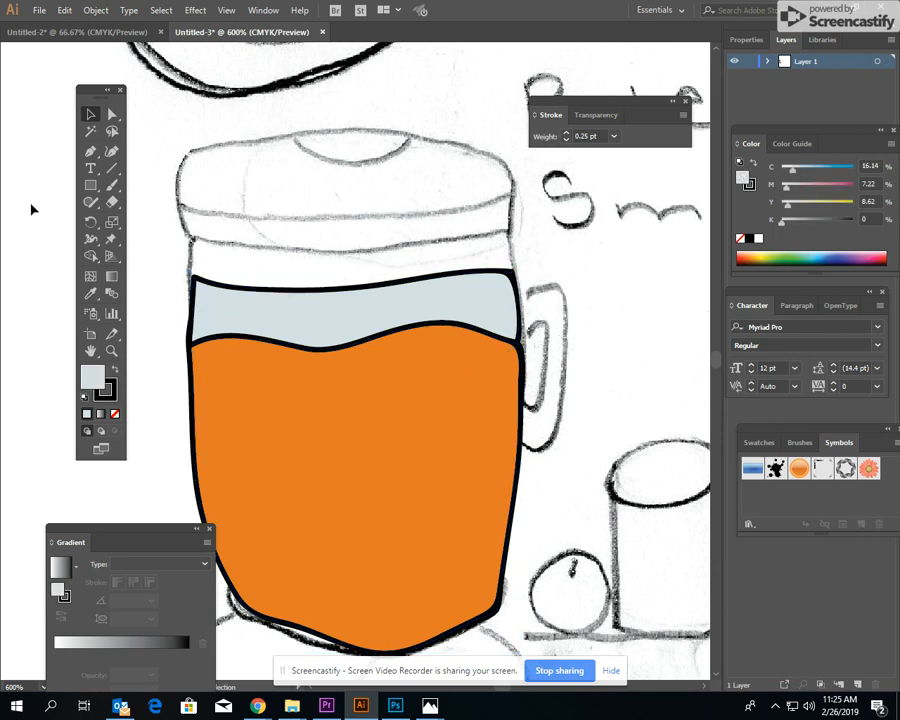
Set the stroke weight to 0.25 pt and trace the full outline of the blender lid with the Paintbrush.
{"action": "left_click", "coordinate": [116, 187]}
{"action": "left_click", "coordinate": [167, 123]}
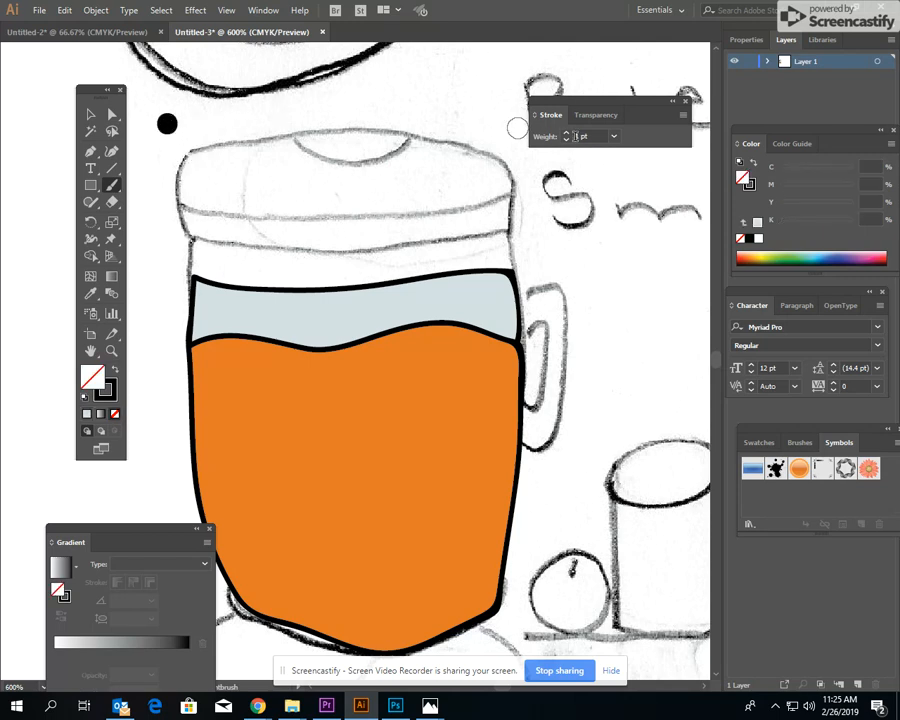
{"action": "left_click", "coordinate": [566, 140]}
{"action": "left_click", "coordinate": [566, 140]}
{"action": "left_click", "coordinate": [566, 140]}
{"action": "mouse_move", "coordinate": [192, 236]}
{"action": "left_mouse_down"}
{"action": "mouse_move", "coordinate": [311, 252]}
{"action": "mouse_move", "coordinate": [392, 240]}
{"action": "left_mouse_up"}
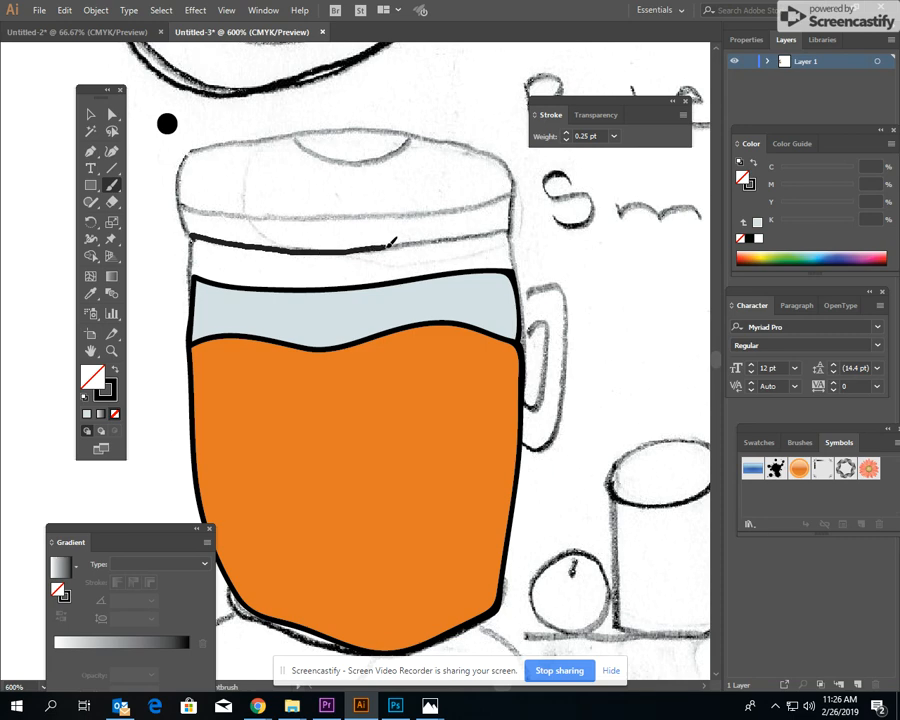
{"action": "mouse_move", "coordinate": [400, 241]}
{"action": "left_mouse_down"}
{"action": "mouse_move", "coordinate": [511, 229]}
{"action": "mouse_move", "coordinate": [503, 162]}
{"action": "mouse_move", "coordinate": [414, 133]}
{"action": "mouse_move", "coordinate": [227, 138]}
{"action": "mouse_move", "coordinate": [186, 157]}
{"action": "mouse_move", "coordinate": [180, 193]}
{"action": "mouse_move", "coordinate": [196, 234]}
{"action": "left_mouse_up"}
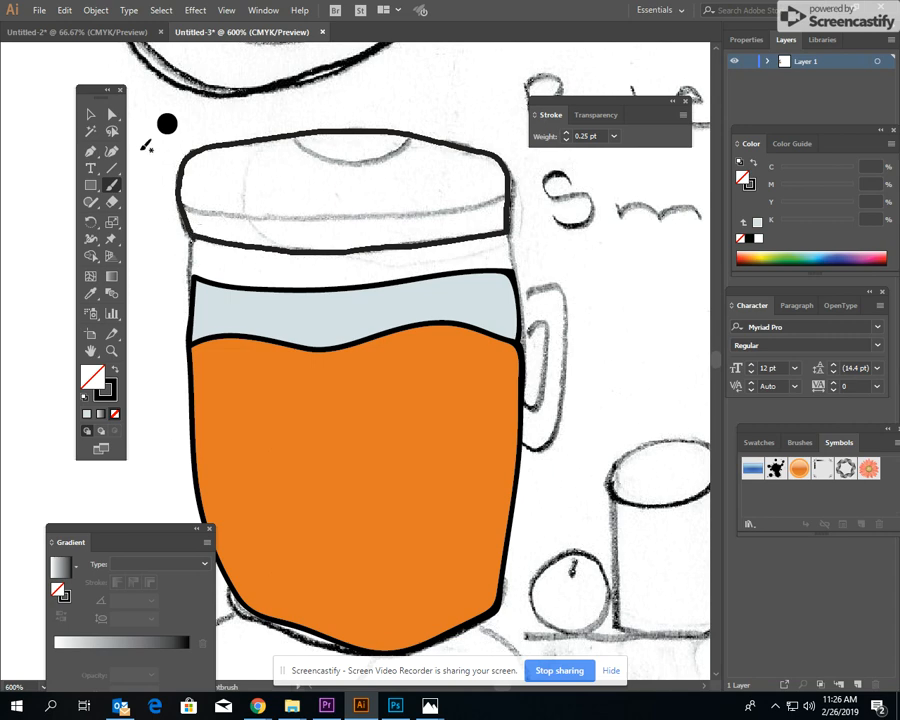
Fill the traced lid with grey 7F797B and move it down and to the right, off the sketched lid.
{"action": "left_click", "coordinate": [91, 115]}
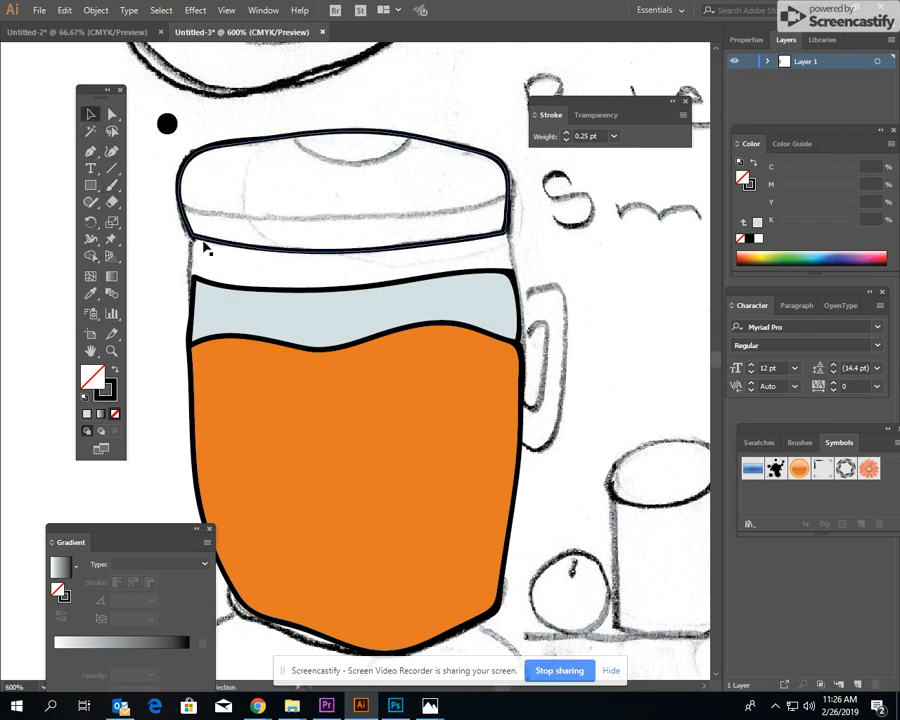
{"action": "left_click", "coordinate": [209, 243]}
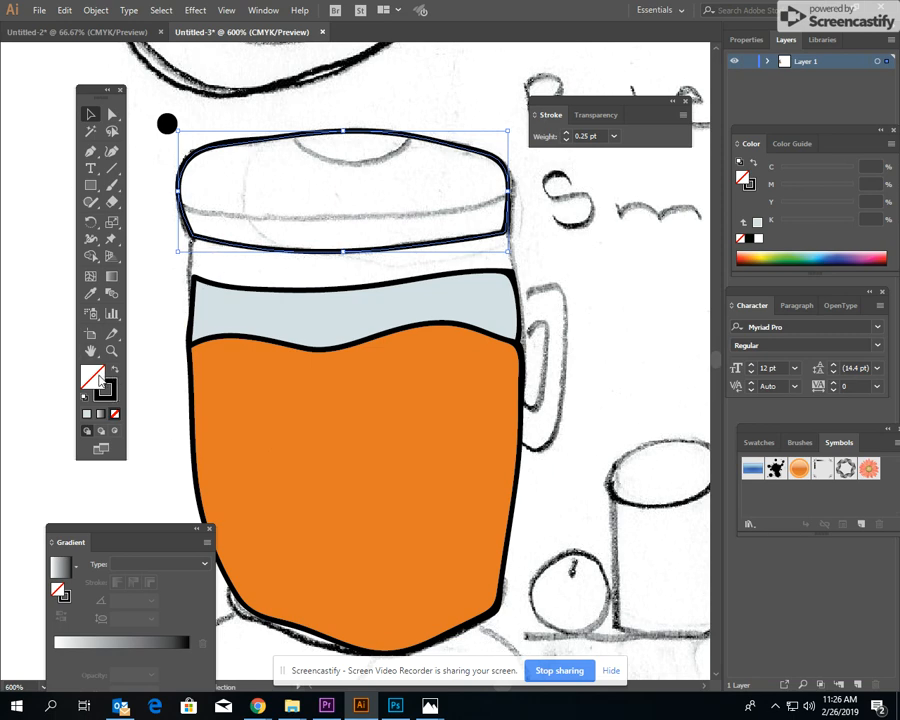
{"action": "double_click", "coordinate": [99, 379]}
{"action": "mouse_move", "coordinate": [276, 370]}
{"action": "left_mouse_down"}
{"action": "mouse_move", "coordinate": [273, 328]}
{"action": "mouse_move", "coordinate": [274, 347]}
{"action": "left_mouse_up"}
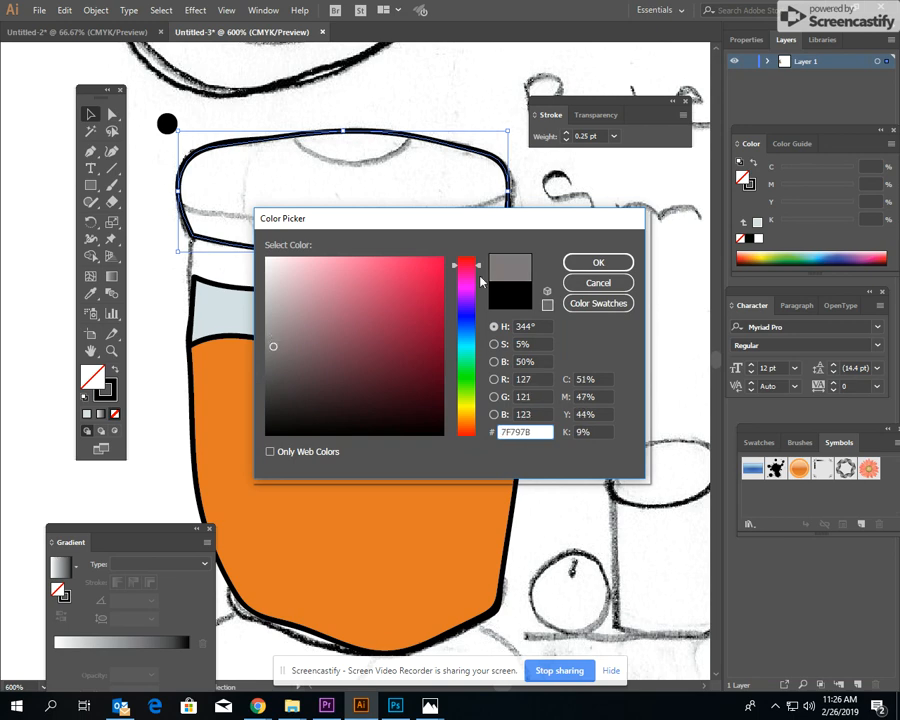
{"action": "left_click", "coordinate": [598, 262]}
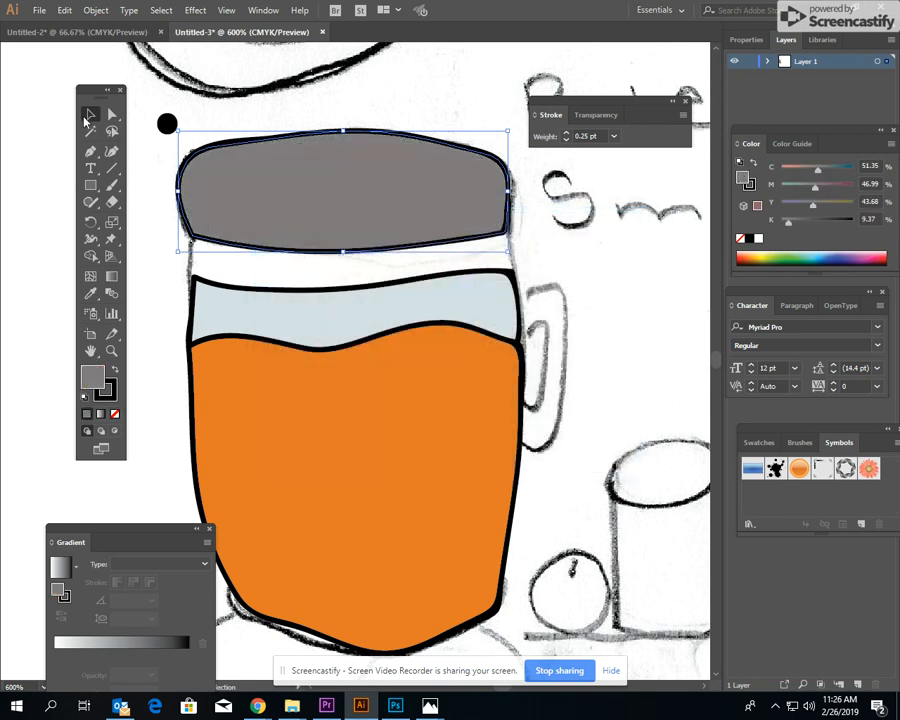
{"action": "left_click_drag", "start_coordinate": [374, 191], "coordinate": [519, 265]}
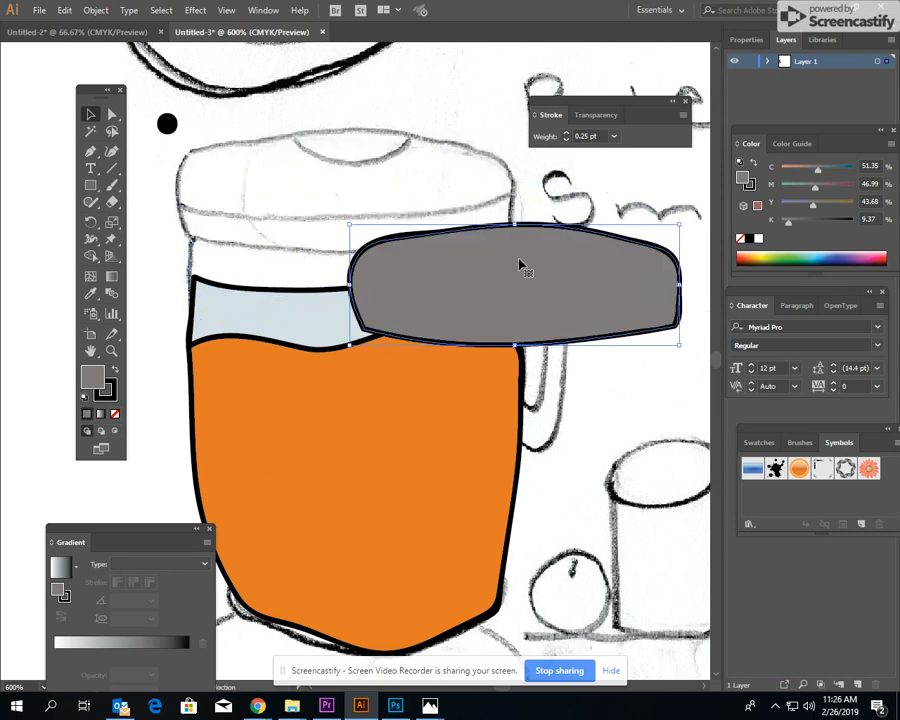
{"action": "left_click", "coordinate": [112, 185]}
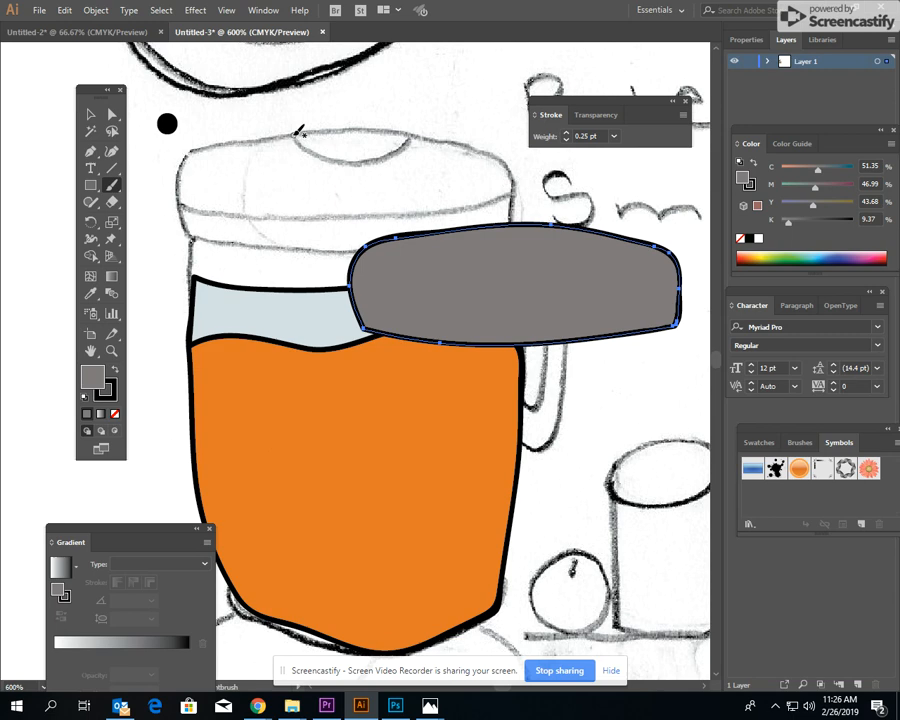
Trace the small arc at the top of the sketched lid with the Paintbrush and fit it onto the grey lid's upper edge.
{"action": "left_click_drag", "start_coordinate": [296, 136], "coordinate": [339, 157]}
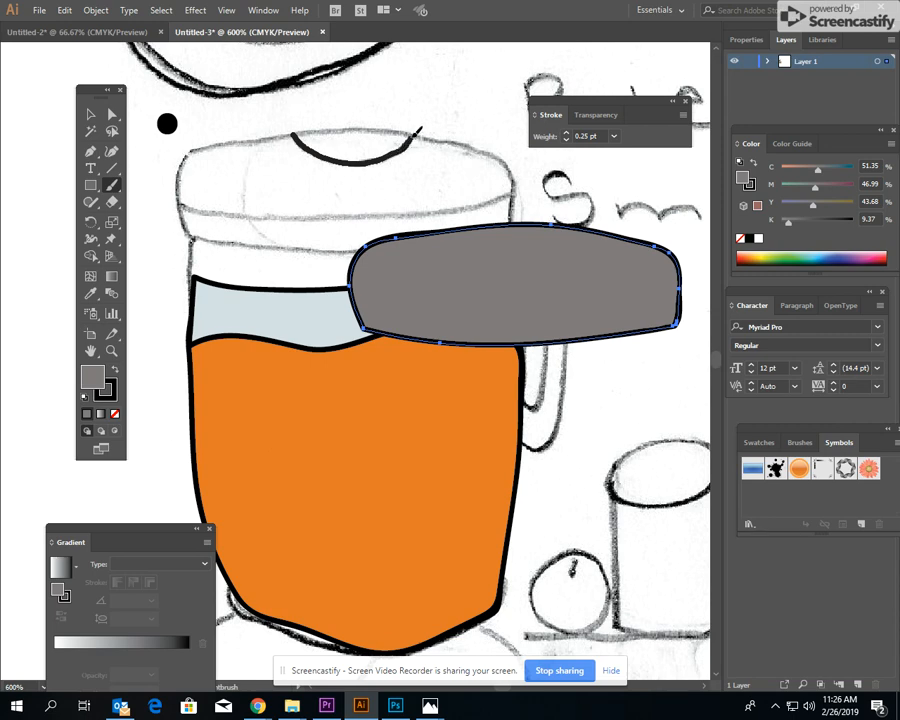
{"action": "left_click_drag", "start_coordinate": [412, 136], "coordinate": [411, 137]}
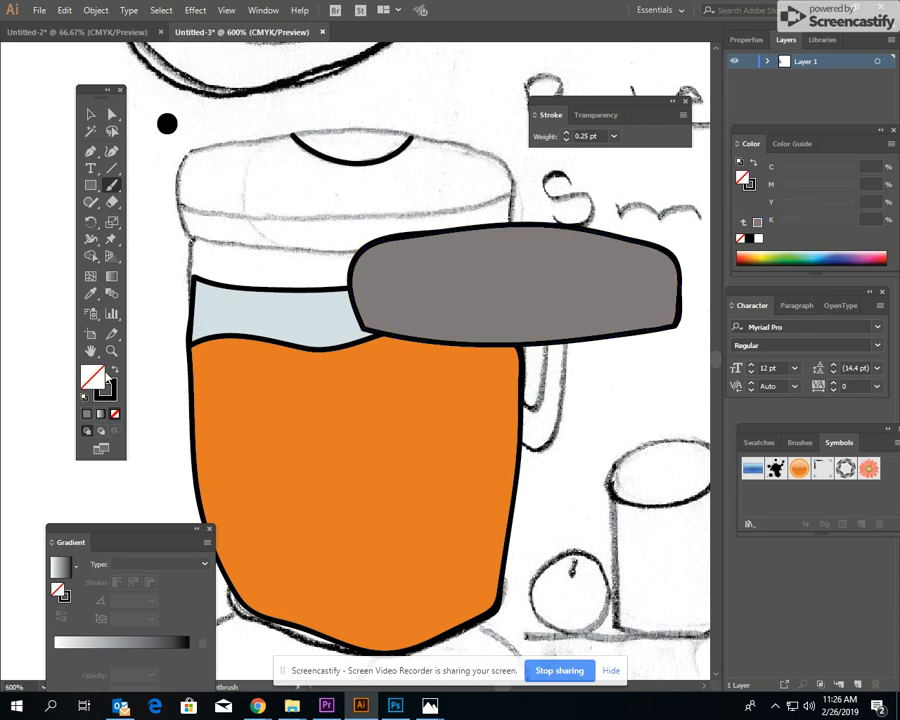
{"action": "left_click", "coordinate": [90, 114]}
{"action": "left_click", "coordinate": [363, 165]}
{"action": "left_click_drag", "start_coordinate": [363, 165], "coordinate": [517, 258]}
{"action": "key", "text": "Down"}
{"action": "key", "text": "Right"}
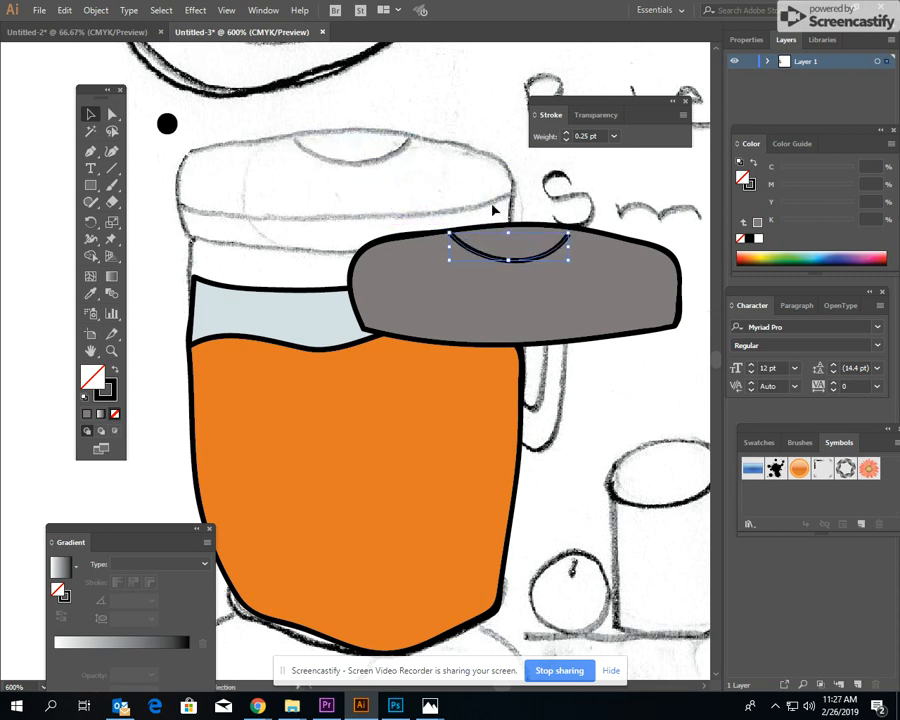
{"action": "left_click_drag", "start_coordinate": [572, 264], "coordinate": [574, 264]}
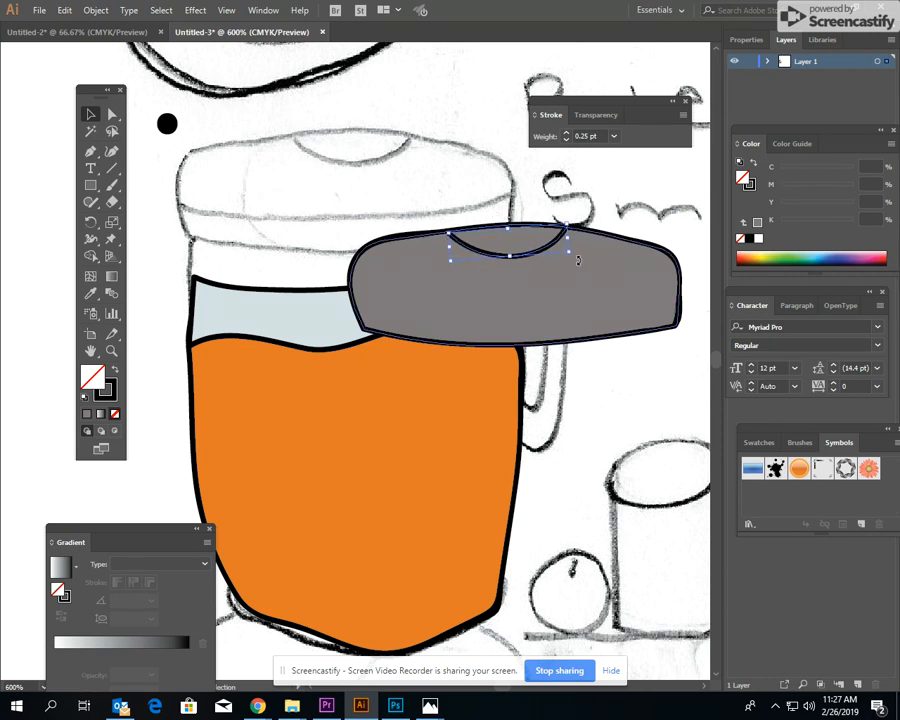
{"action": "left_click", "coordinate": [518, 204]}
Try sending the lid's arc backward and to the back, and bring it to the front again.
{"action": "left_click", "coordinate": [485, 260]}
{"action": "left_click", "coordinate": [96, 10]}
{"action": "mouse_move", "coordinate": [121, 45]}
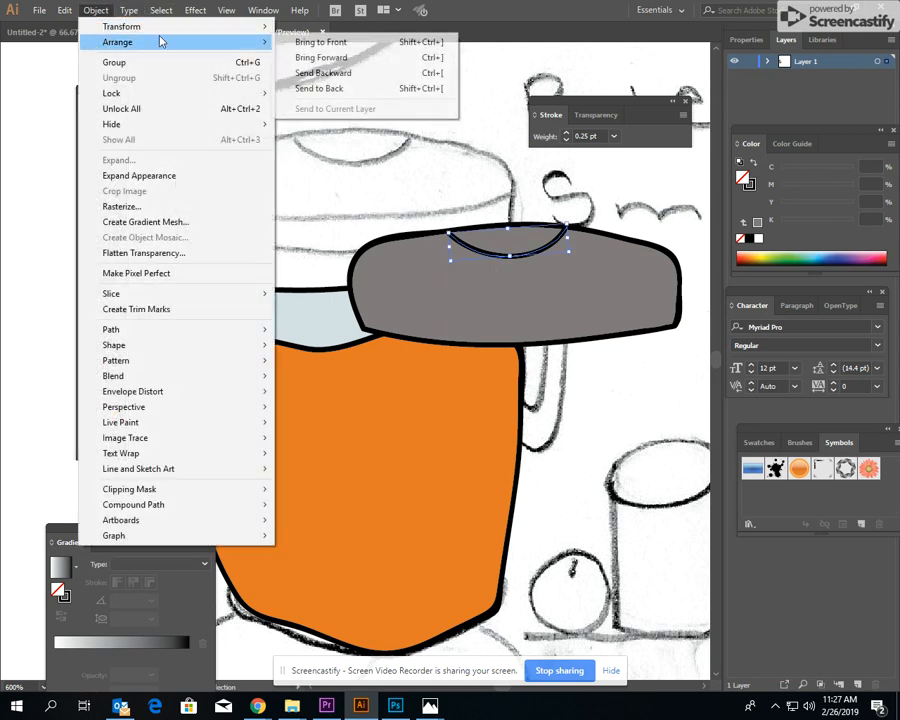
{"action": "left_click", "coordinate": [318, 77]}
{"action": "left_click", "coordinate": [96, 10]}
{"action": "mouse_move", "coordinate": [121, 42]}
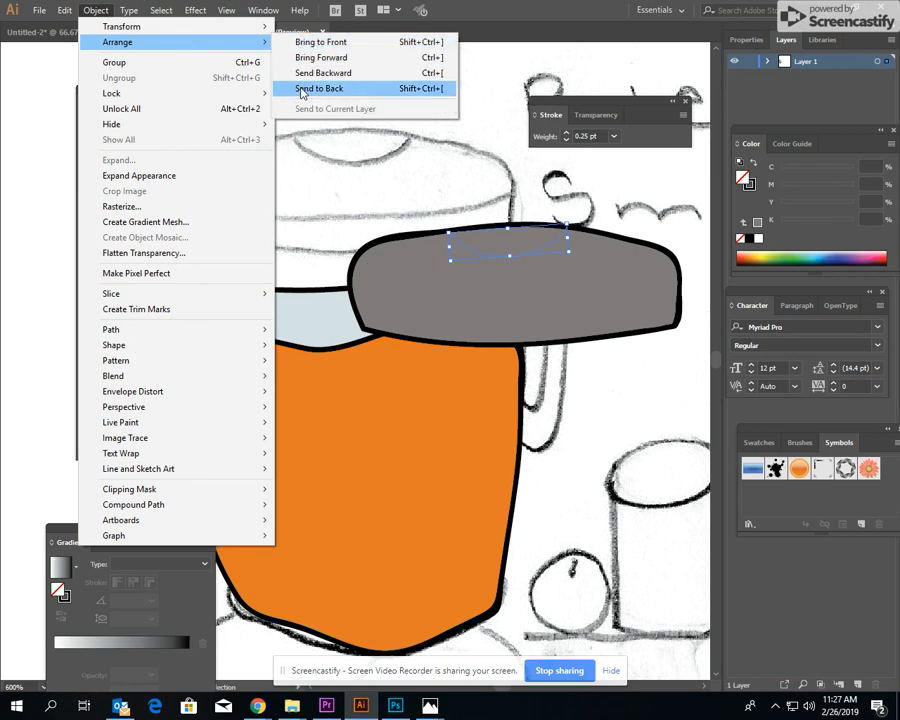
{"action": "left_click", "coordinate": [302, 90]}
{"action": "left_click", "coordinate": [98, 11]}
{"action": "mouse_move", "coordinate": [140, 43]}
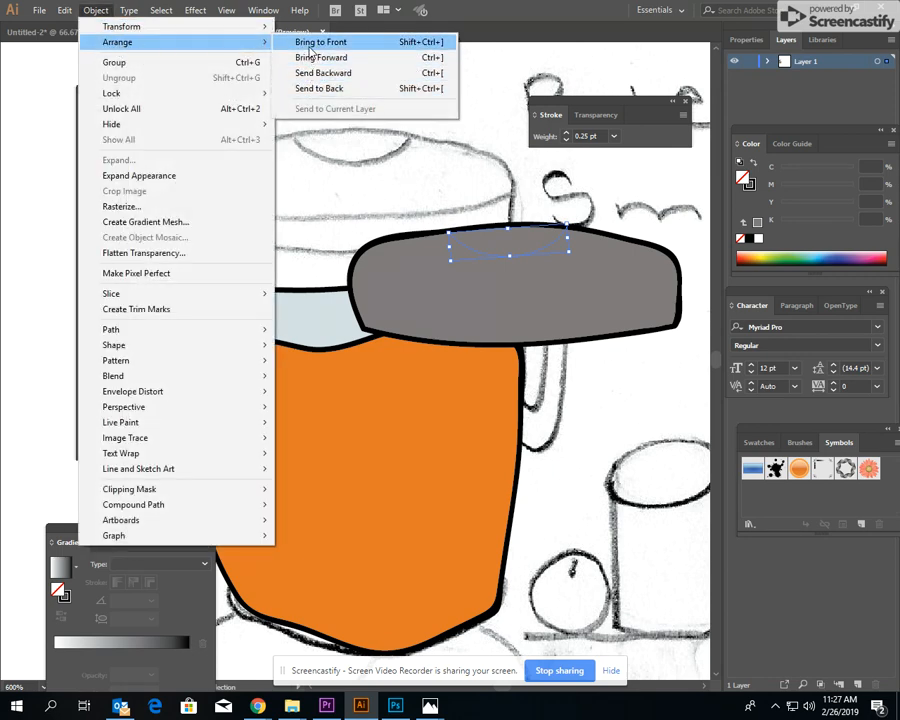
{"action": "left_click", "coordinate": [310, 46]}
{"action": "left_click", "coordinate": [368, 166]}
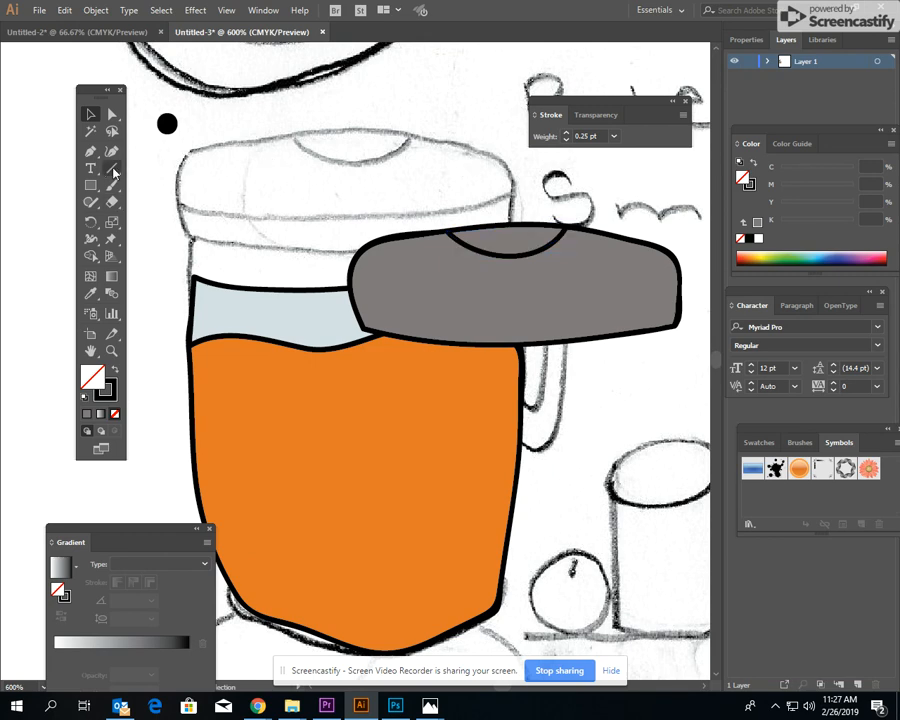
Trace the sketched lid's lower band line with the Paintbrush and place it across the lower part of the grey lid.
{"action": "left_click", "coordinate": [112, 184]}
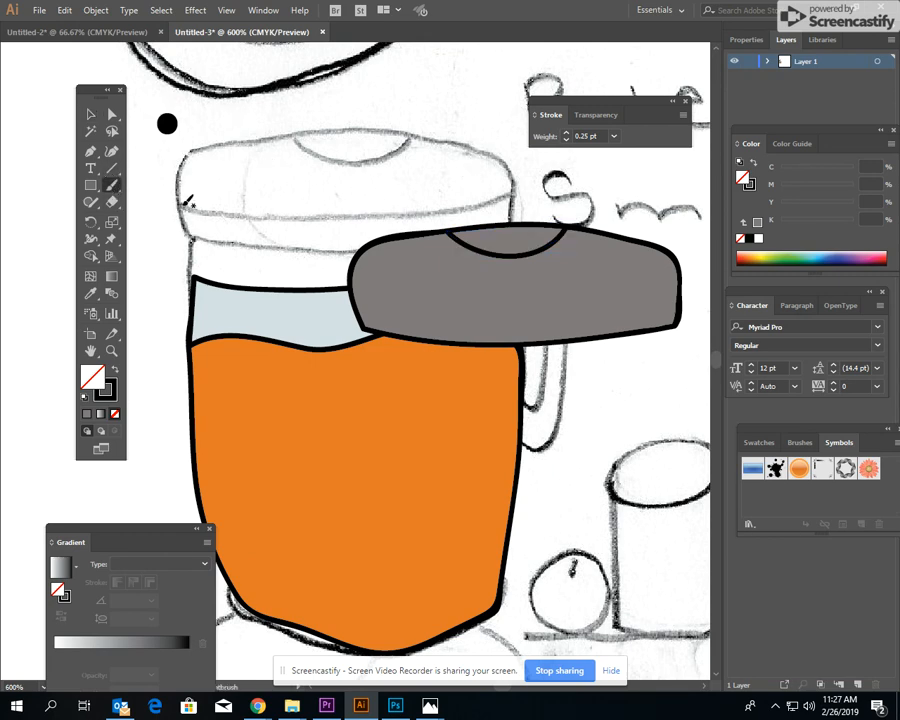
{"action": "mouse_move", "coordinate": [212, 207]}
{"action": "left_mouse_down"}
{"action": "mouse_move", "coordinate": [378, 213]}
{"action": "mouse_move", "coordinate": [491, 203]}
{"action": "left_mouse_up"}
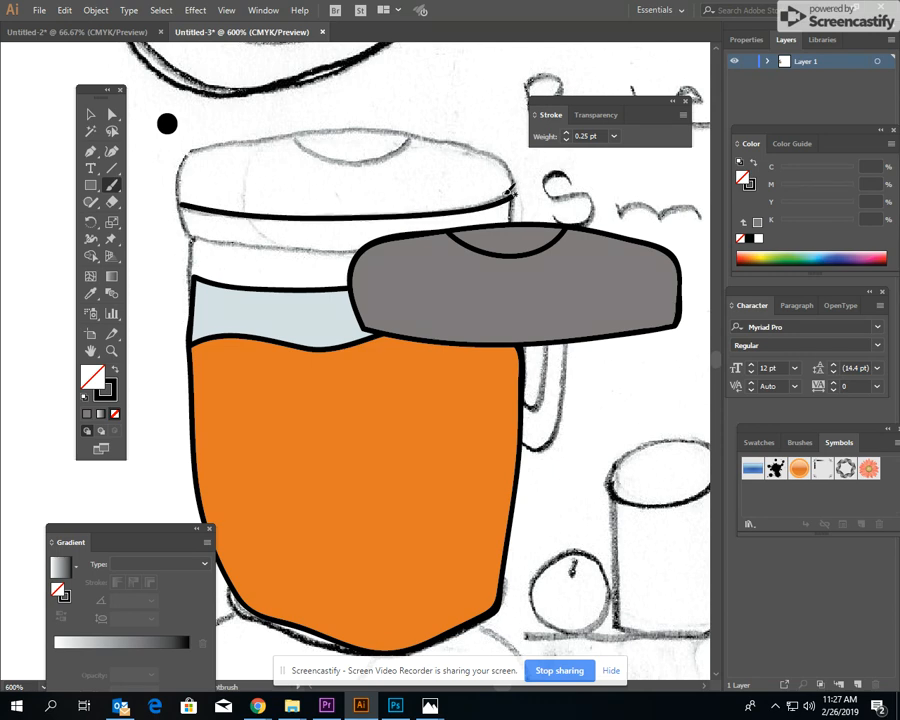
{"action": "left_click", "coordinate": [90, 114]}
{"action": "mouse_move", "coordinate": [225, 209]}
{"action": "left_mouse_down"}
{"action": "mouse_move", "coordinate": [410, 309]}
{"action": "mouse_move", "coordinate": [378, 293]}
{"action": "mouse_move", "coordinate": [380, 304]}
{"action": "left_mouse_up"}
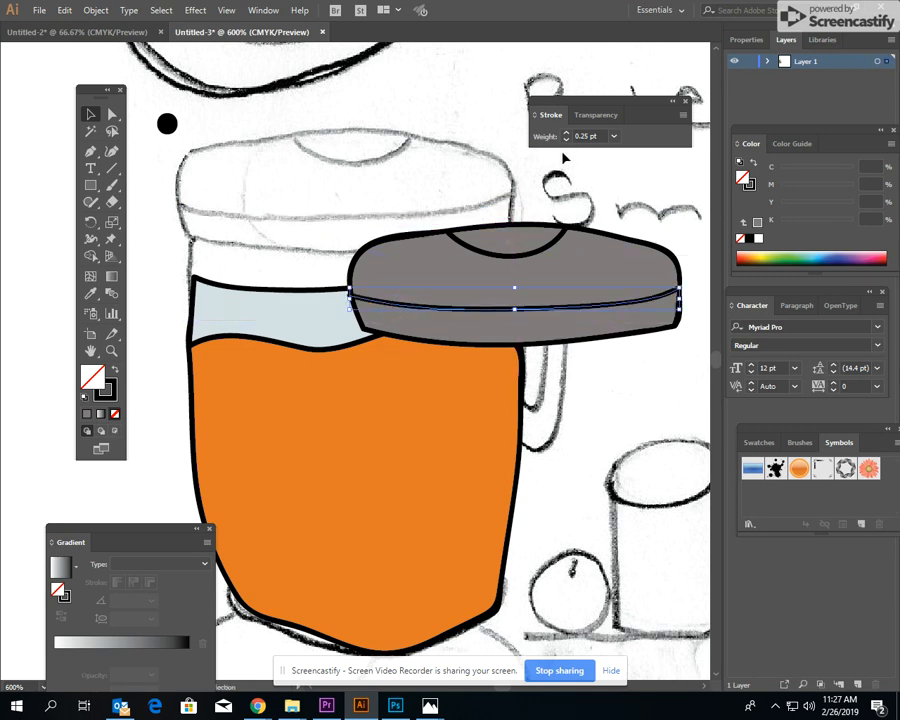
{"action": "key", "text": "Right"}
{"action": "key", "text": "Down"}
{"action": "key", "text": "Down"}
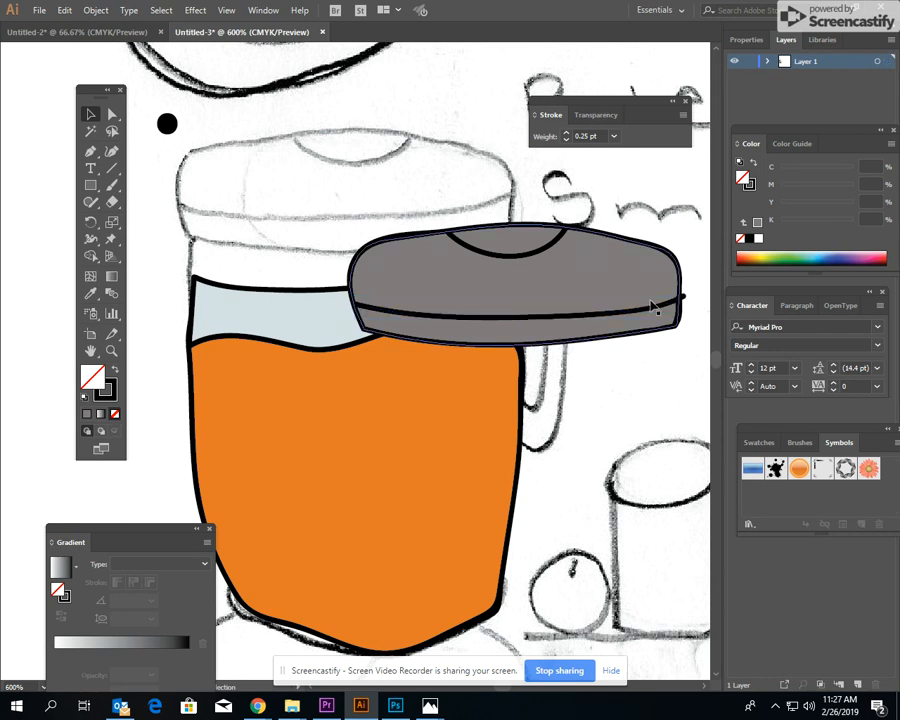
{"action": "left_click", "coordinate": [422, 211]}
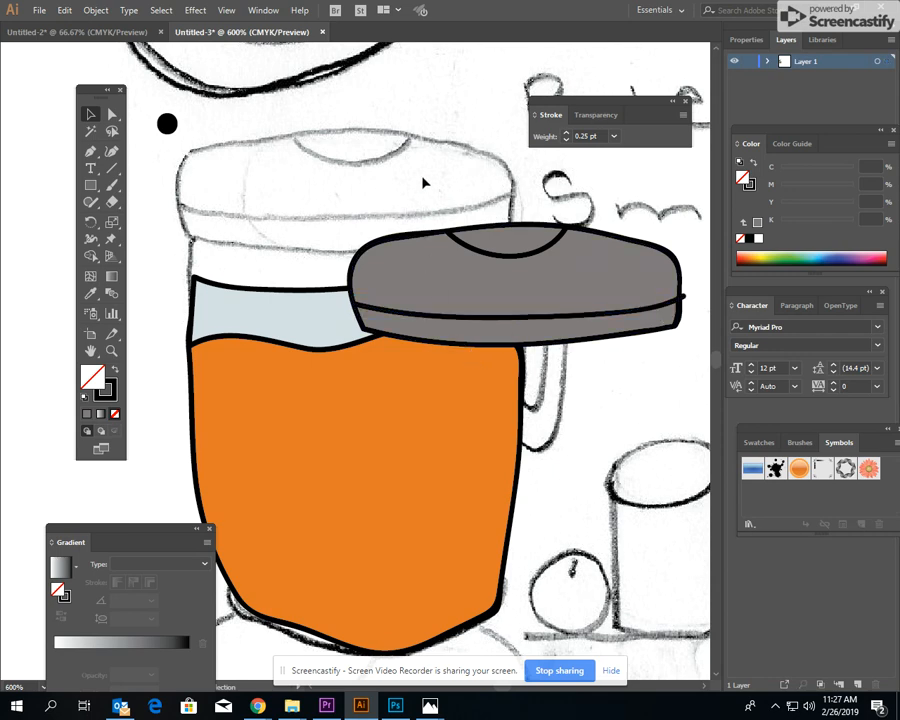
Select the grey lid with its arc and band line and move them together back over the sketched lid.
{"action": "left_click", "coordinate": [468, 265]}
{"action": "left_click", "coordinate": [466, 252]}
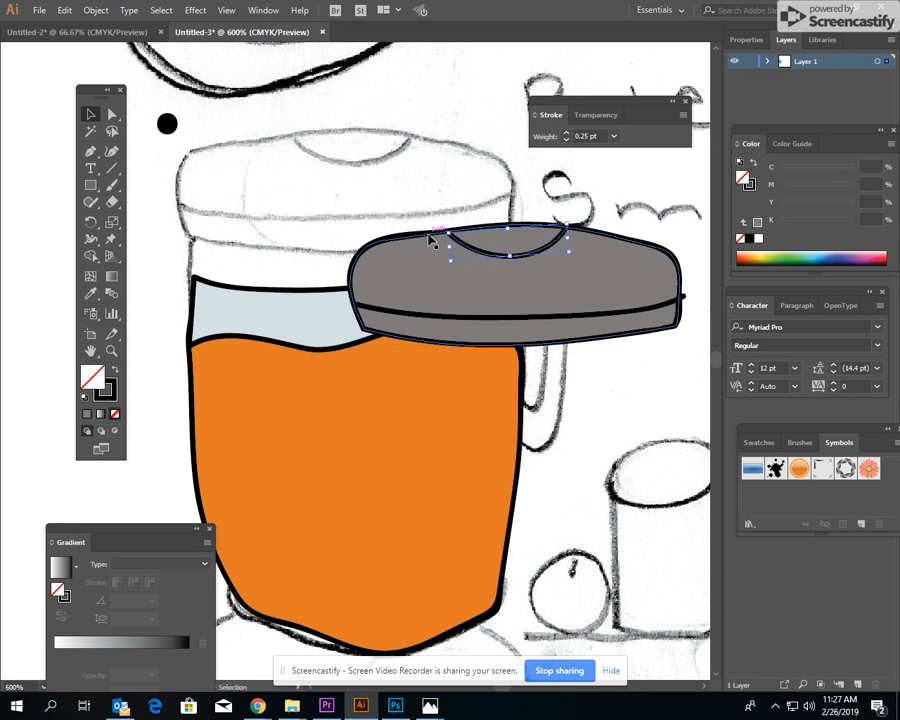
{"action": "left_click", "coordinate": [430, 271]}
{"action": "left_click_drag", "start_coordinate": [492, 287], "coordinate": [316, 192]}
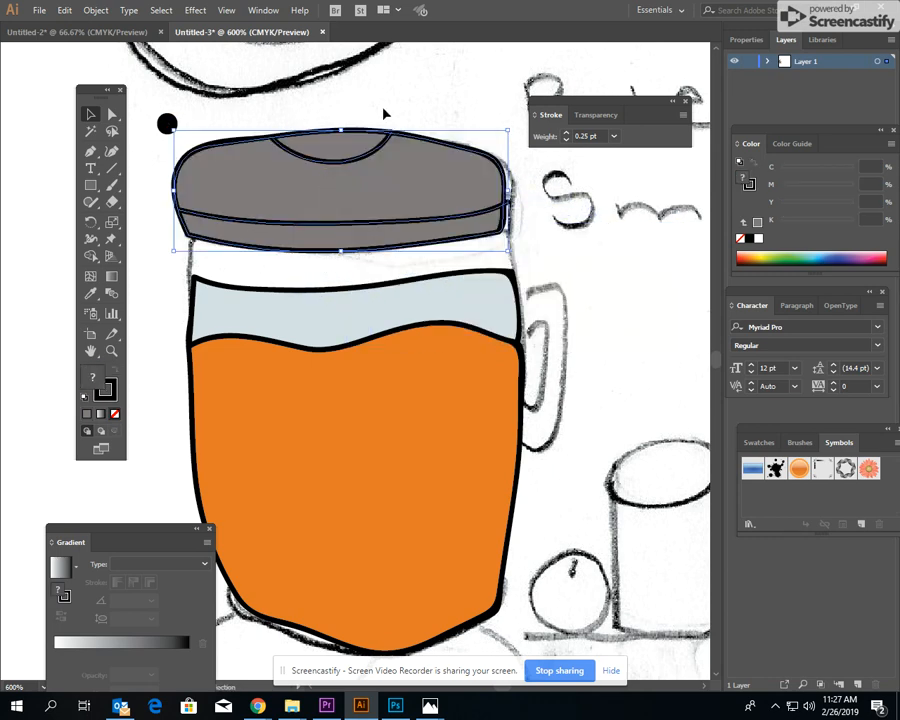
{"action": "left_click", "coordinate": [388, 112]}
Pull the band line's protruding right end point back to the lid's outline with the Direct Selection tool.
{"action": "left_click", "coordinate": [394, 205]}
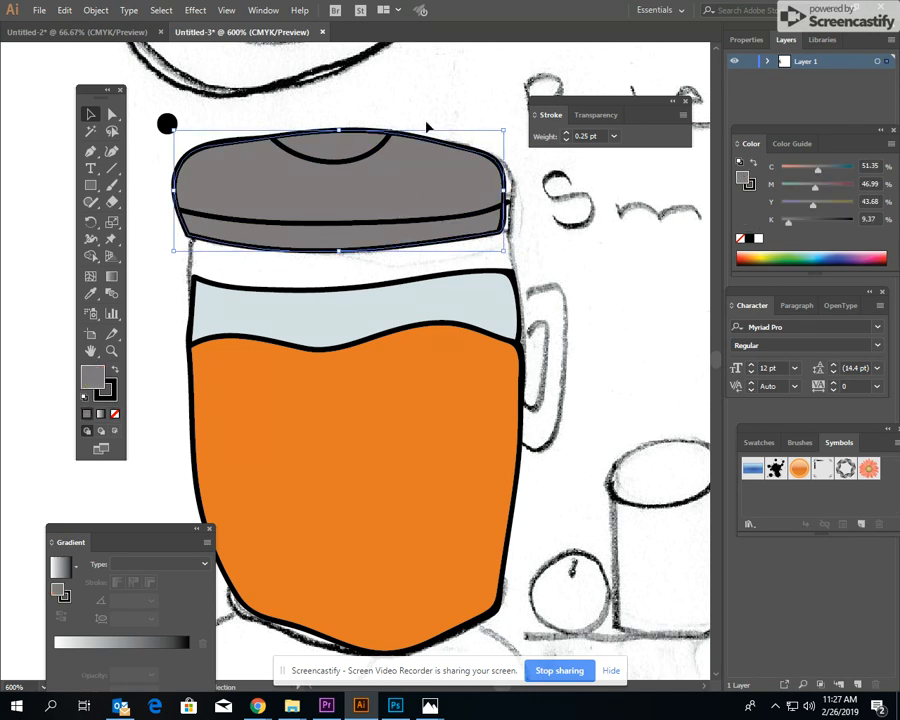
{"action": "left_click", "coordinate": [111, 350]}
{"action": "left_click", "coordinate": [428, 197]}
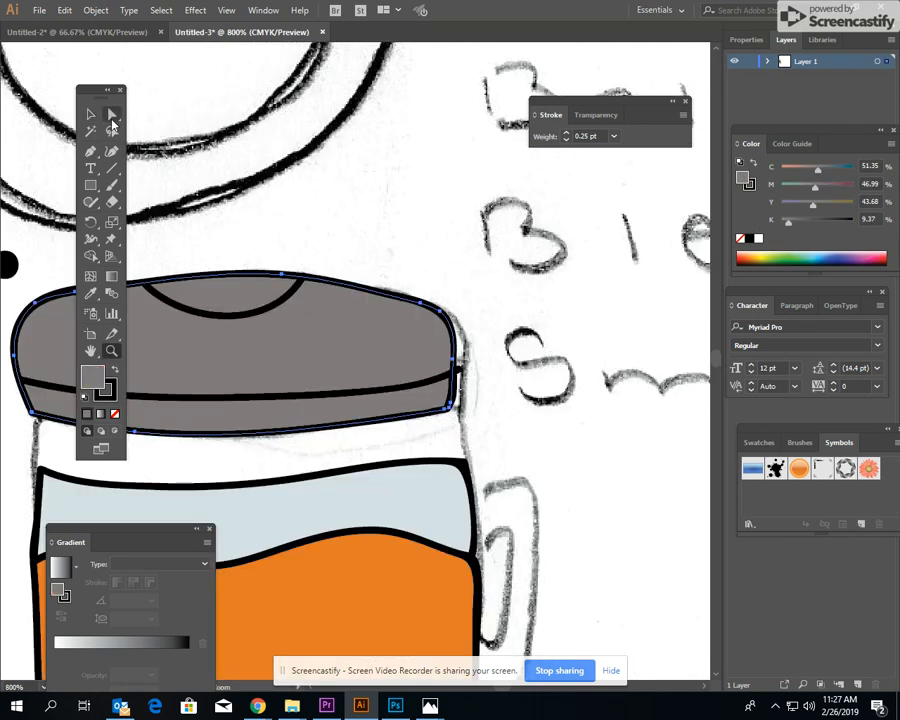
{"action": "left_click", "coordinate": [112, 116]}
{"action": "left_click_drag", "start_coordinate": [458, 369], "coordinate": [456, 370]}
{"action": "left_click", "coordinate": [504, 370]}
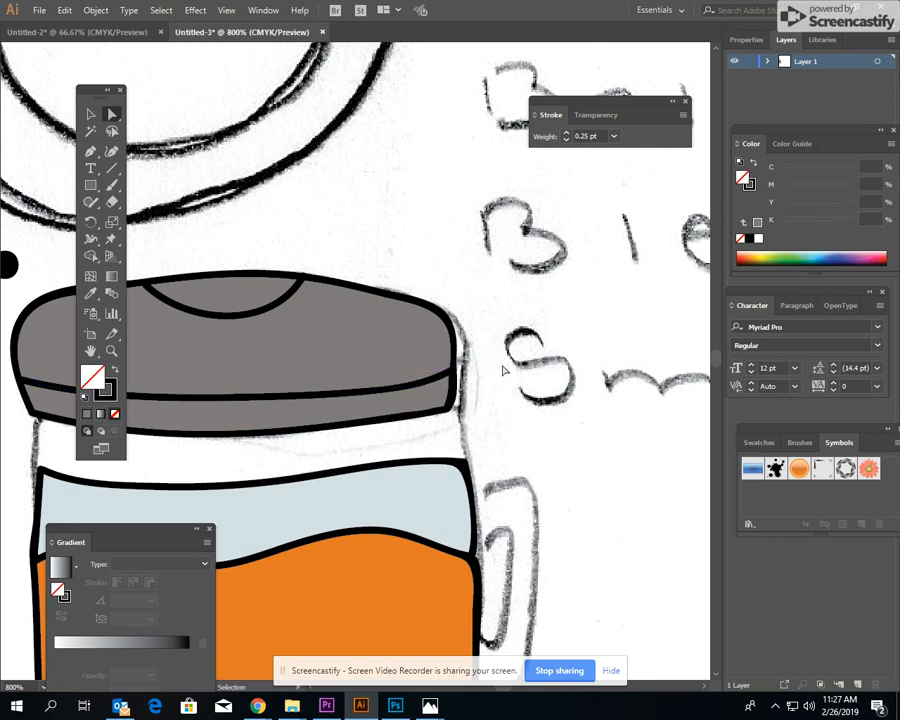
Group the lid with its arc and band line and shift the group slightly right over the sketched lid.
{"action": "left_click", "coordinate": [91, 114]}
{"action": "left_click_drag", "start_coordinate": [32, 174], "coordinate": [482, 410]}
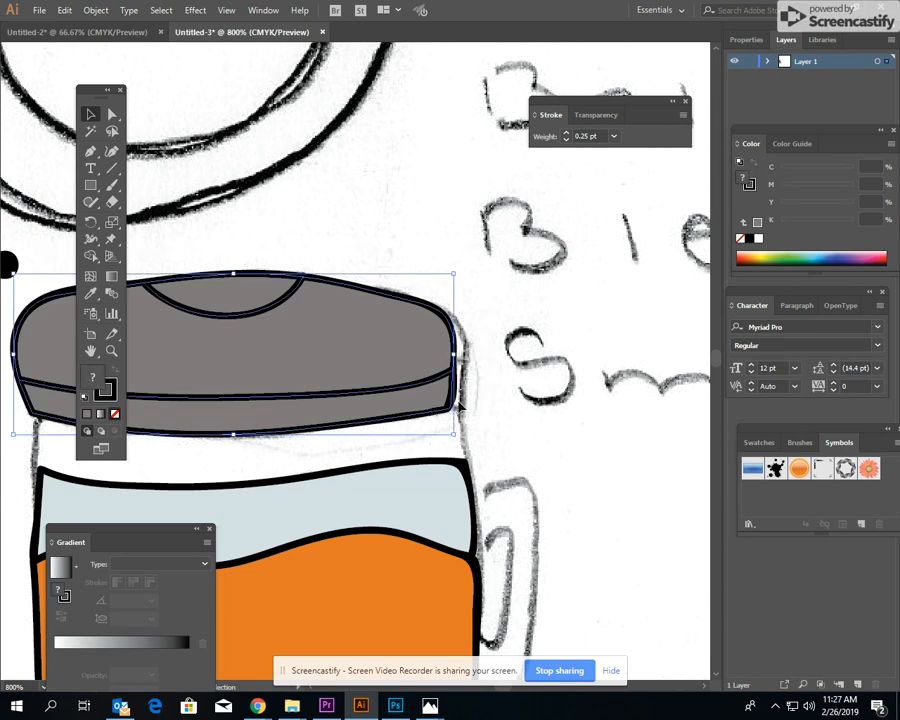
{"action": "left_click", "coordinate": [96, 10]}
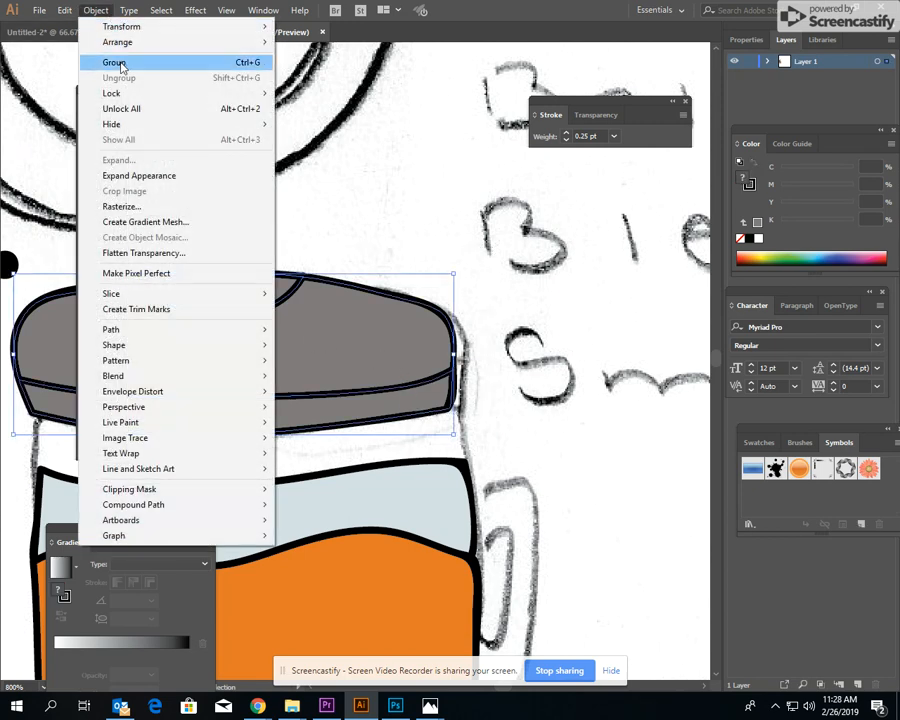
{"action": "left_click", "coordinate": [120, 62]}
{"action": "left_click_drag", "start_coordinate": [372, 330], "coordinate": [381, 354]}
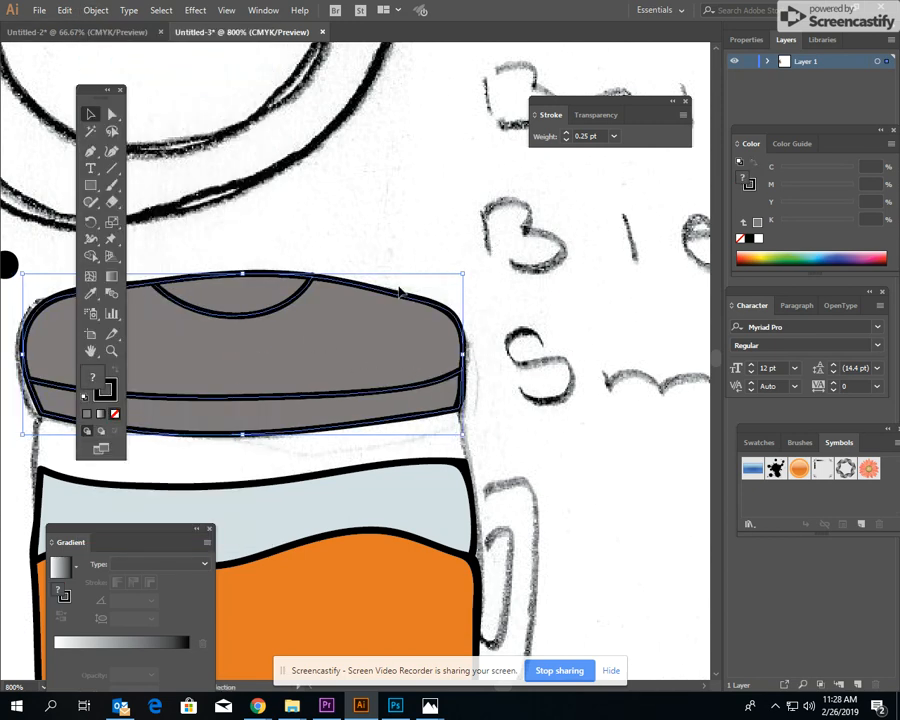
Move the smoothie and glass group straight up until the glass meets the lid's lower edge.
{"action": "scroll", "coordinate": [429, 241], "scroll_direction": "down", "scroll_amount": 3}
{"action": "left_click", "coordinate": [553, 362]}
{"action": "left_click", "coordinate": [390, 411]}
{"action": "left_click_drag", "start_coordinate": [390, 411], "coordinate": [388, 360]}
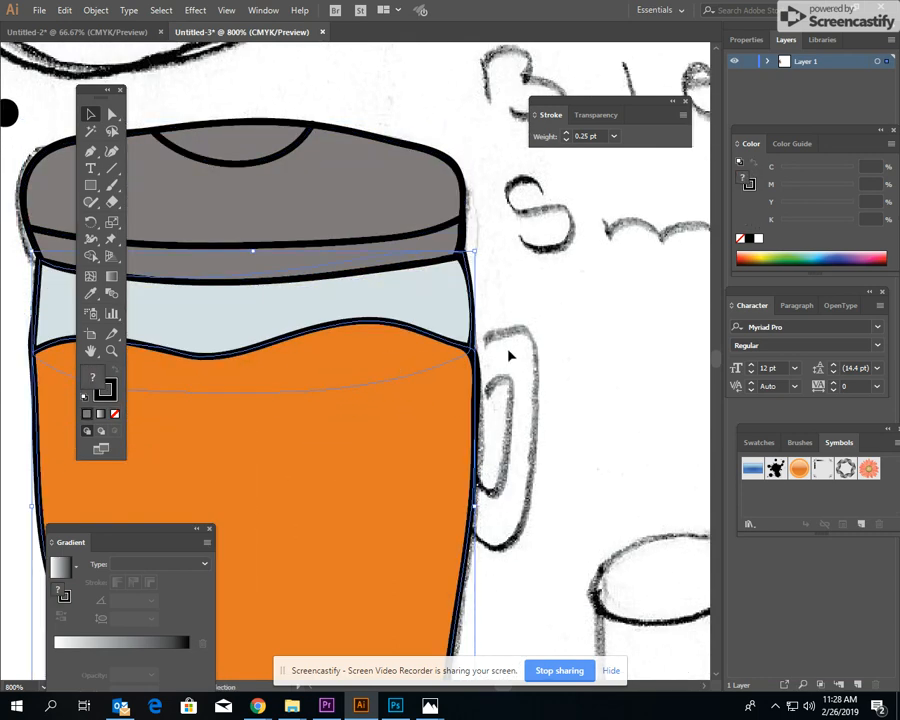
{"action": "left_click", "coordinate": [510, 354]}
Bring the lid group forward one level in the stacking order.
{"action": "left_click", "coordinate": [296, 260]}
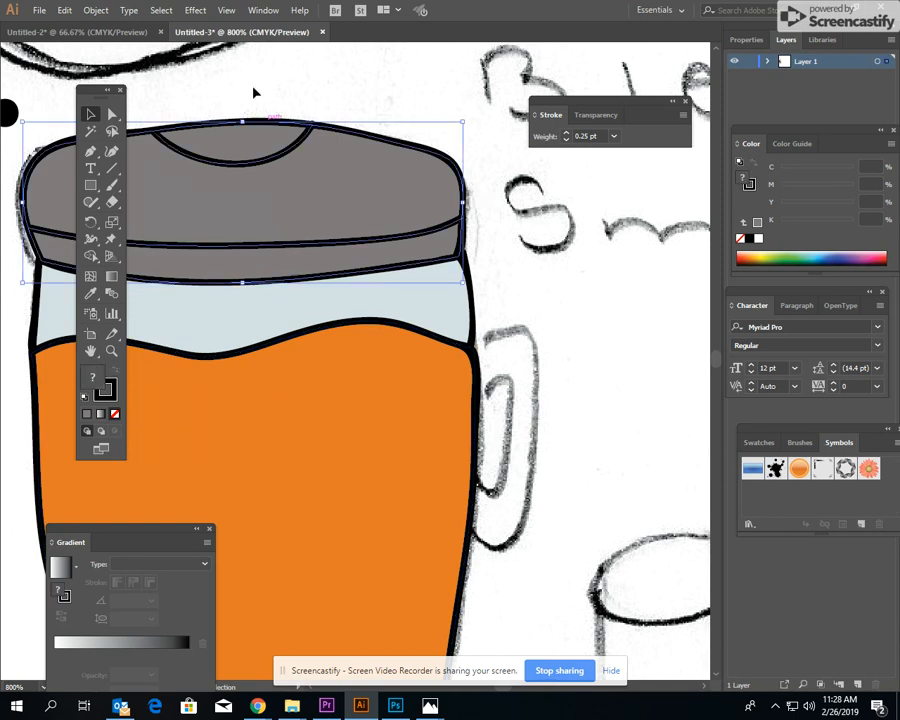
{"action": "left_click", "coordinate": [110, 12]}
{"action": "mouse_move", "coordinate": [124, 41]}
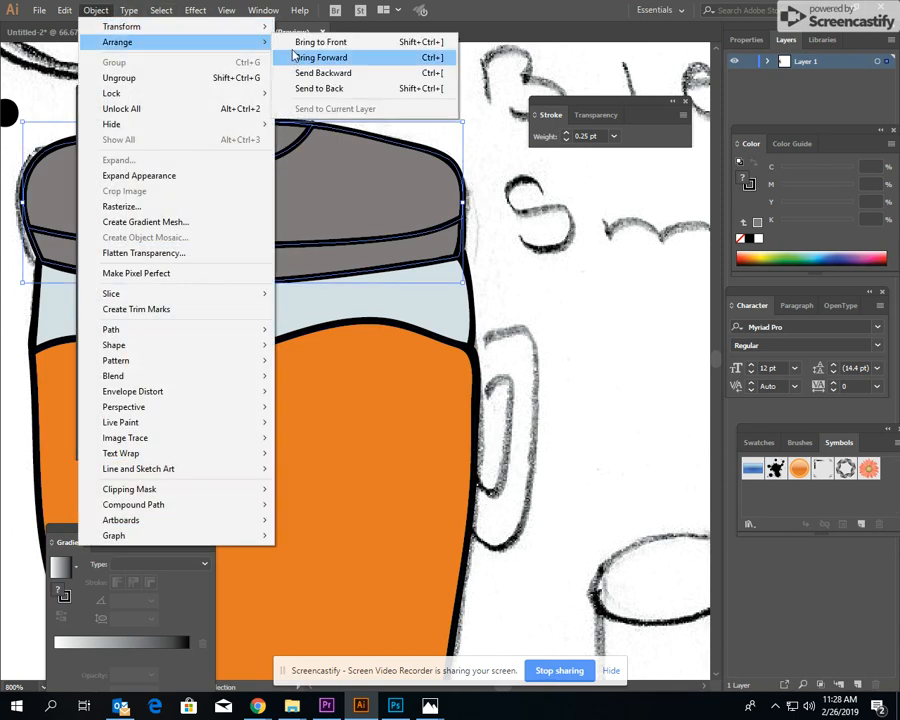
{"action": "left_click", "coordinate": [318, 57]}
Ungroup the orange smoothie shape and the glass section.
{"action": "left_click", "coordinate": [111, 351]}
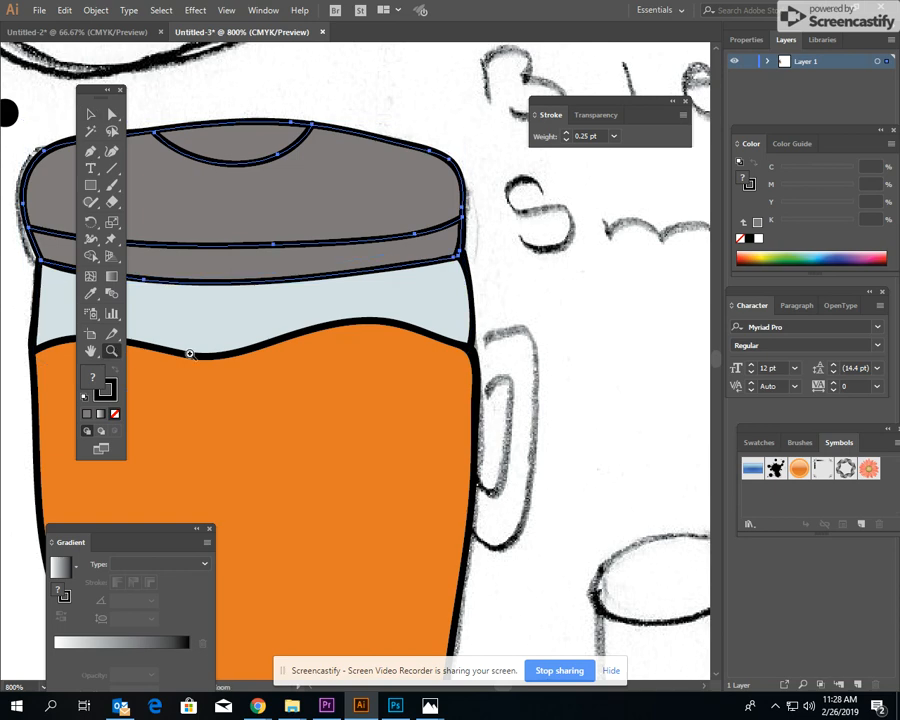
{"action": "left_click", "coordinate": [460, 371], "text": "alt"}
{"action": "left_click", "coordinate": [432, 374], "text": "alt"}
{"action": "left_click", "coordinate": [406, 374], "text": "alt"}
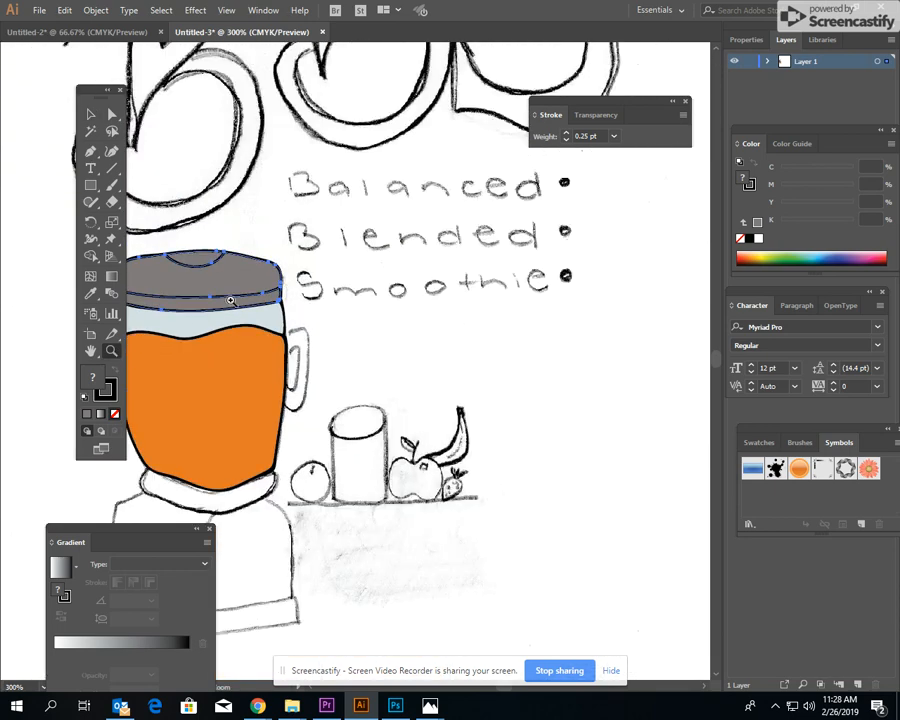
{"action": "left_click", "coordinate": [90, 351]}
{"action": "left_click_drag", "start_coordinate": [172, 368], "coordinate": [280, 383]}
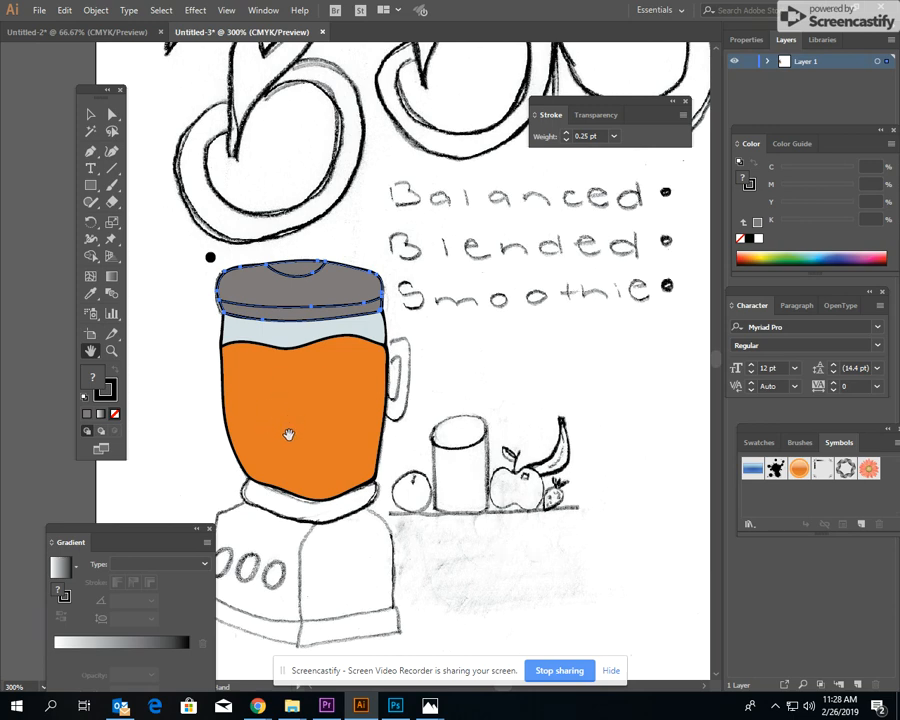
{"action": "left_click", "coordinate": [90, 113]}
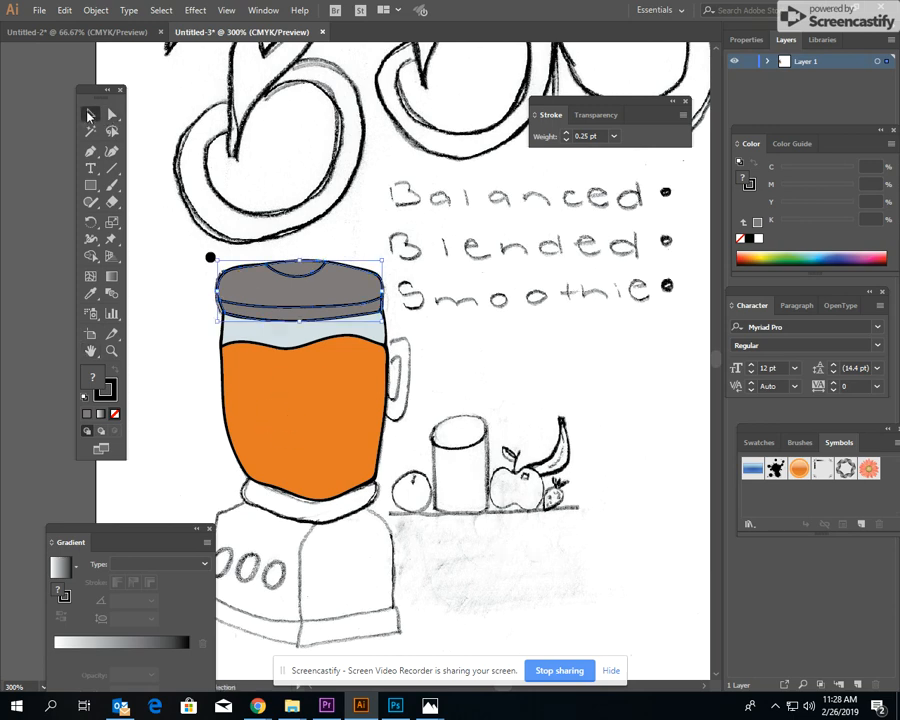
{"action": "left_click", "coordinate": [280, 376]}
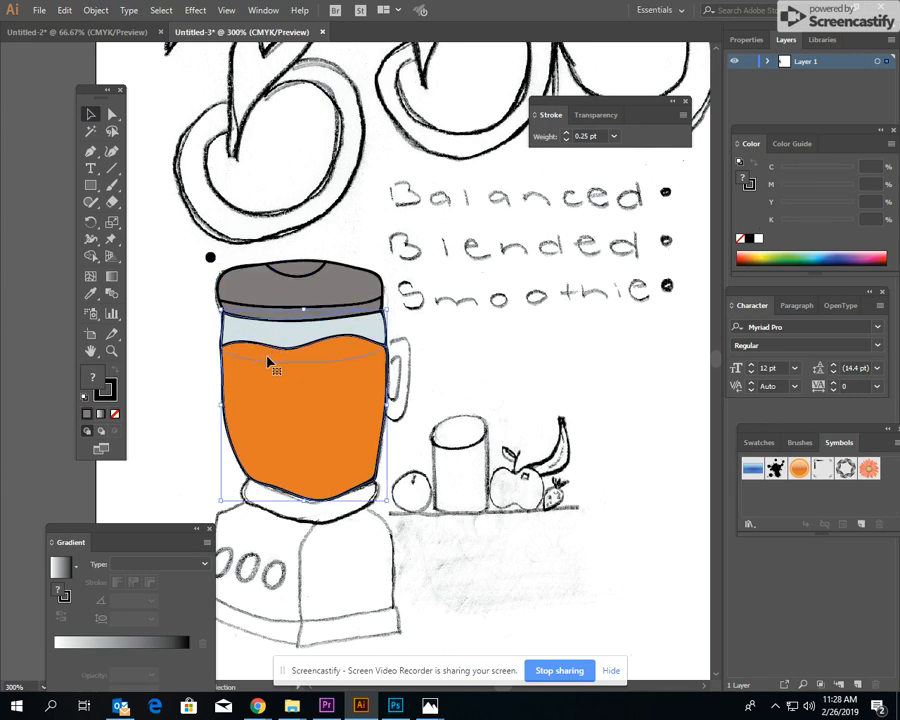
{"action": "left_click", "coordinate": [96, 10]}
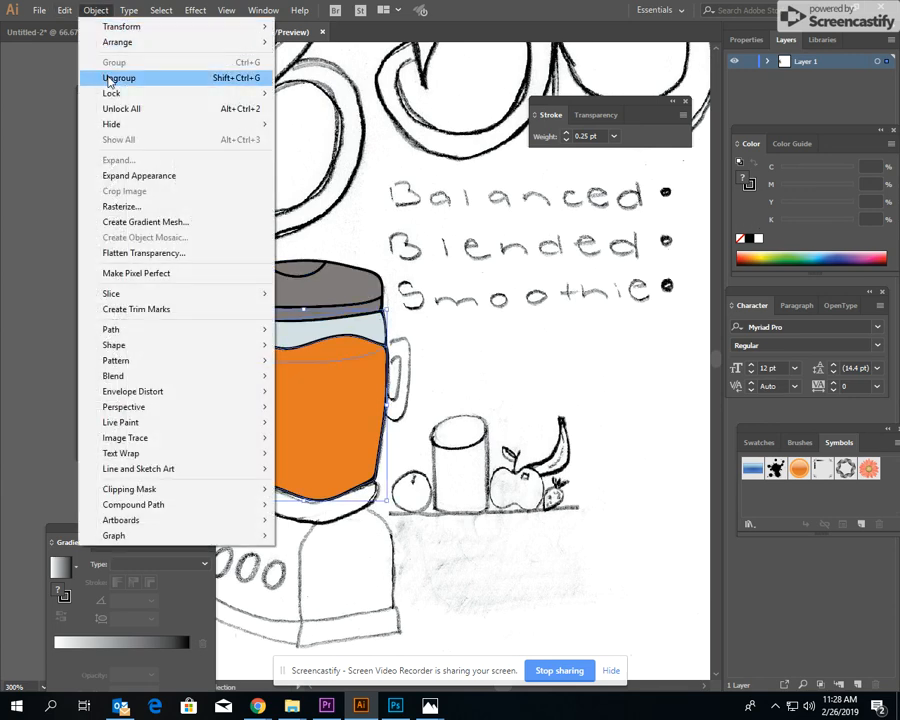
{"action": "left_click", "coordinate": [108, 77]}
{"action": "left_click", "coordinate": [612, 402]}
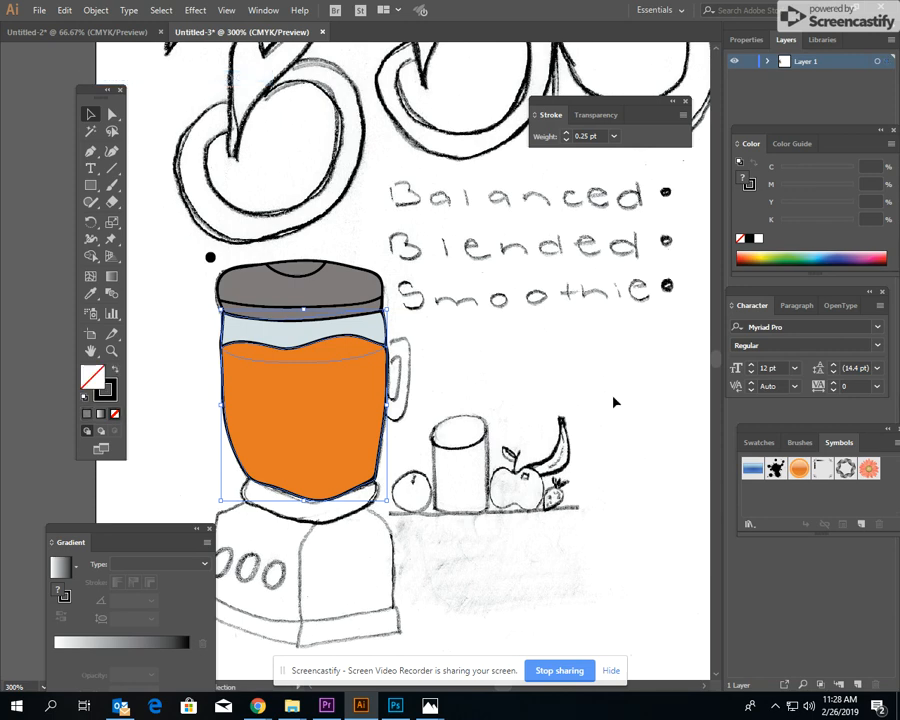
Apply a white-to-black linear gradient fill to the orange smoothie shape.
{"action": "left_click", "coordinate": [313, 403]}
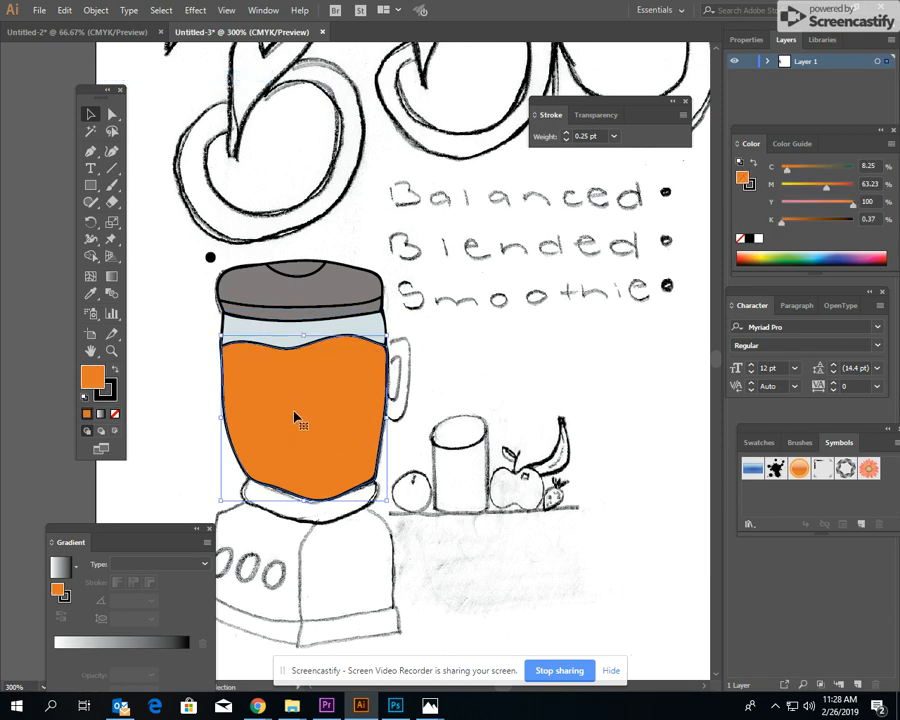
{"action": "left_click", "coordinate": [116, 281]}
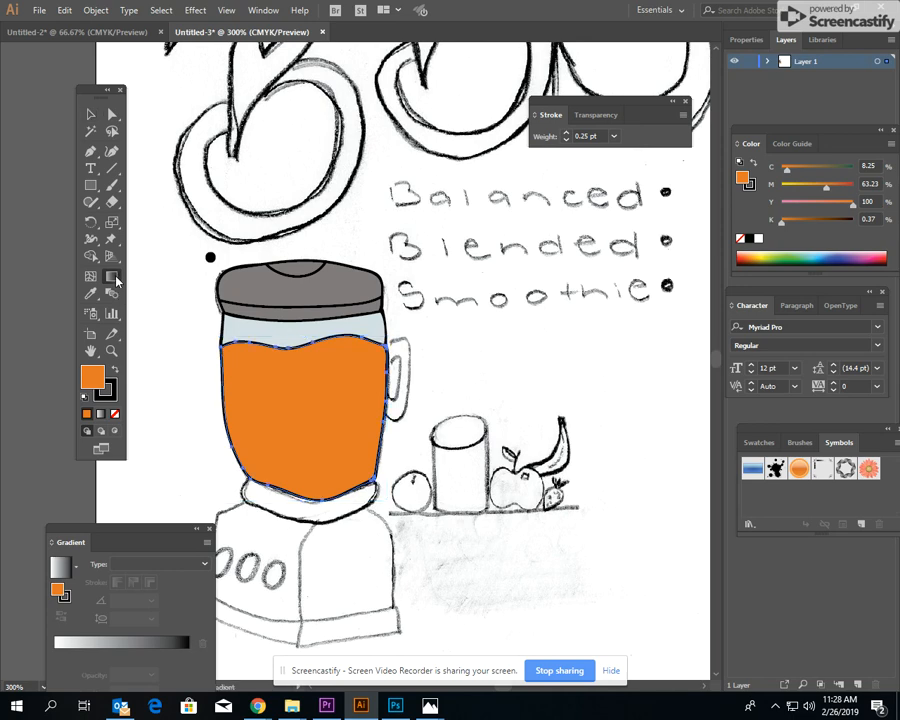
{"action": "left_click_drag", "start_coordinate": [88, 537], "coordinate": [75, 500]}
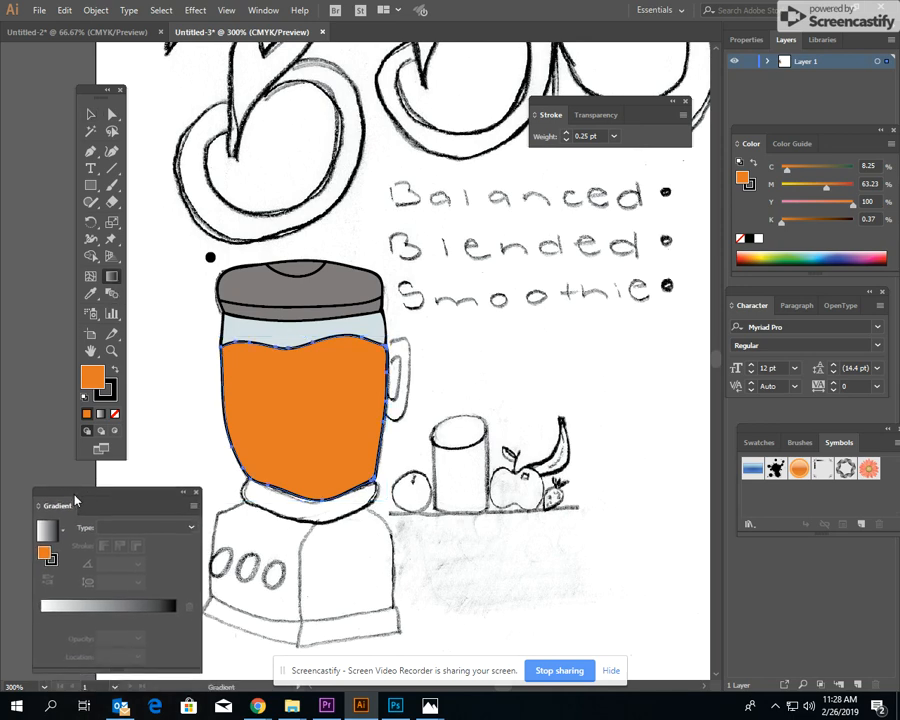
{"action": "left_click", "coordinate": [41, 612]}
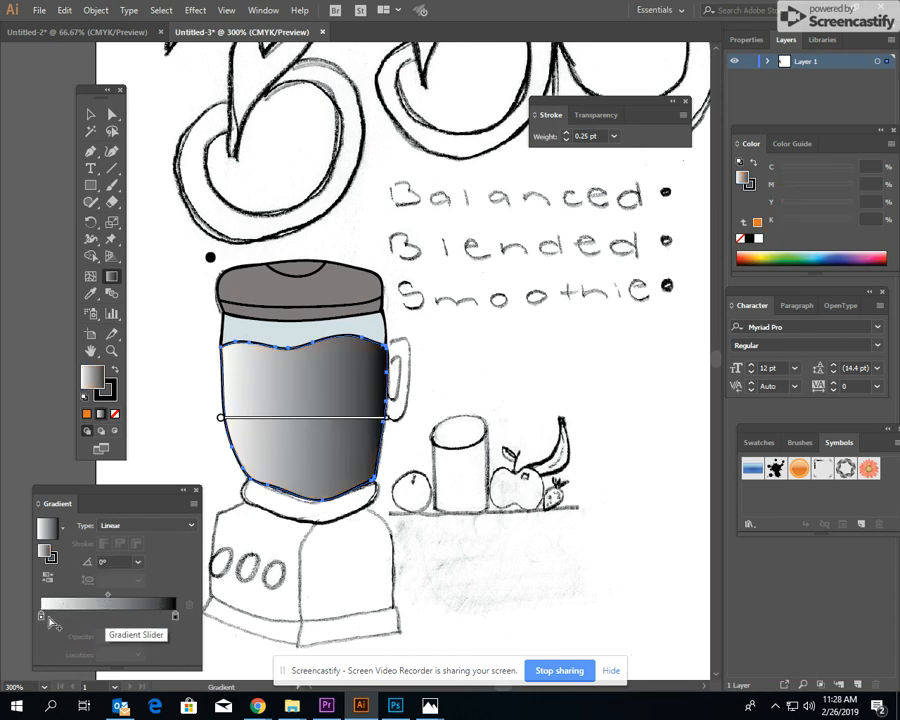
Set the starting colour of the smoothie shape's gradient to the orange swatch with M 80 and Y 95.
{"action": "double_click", "coordinate": [41, 617]}
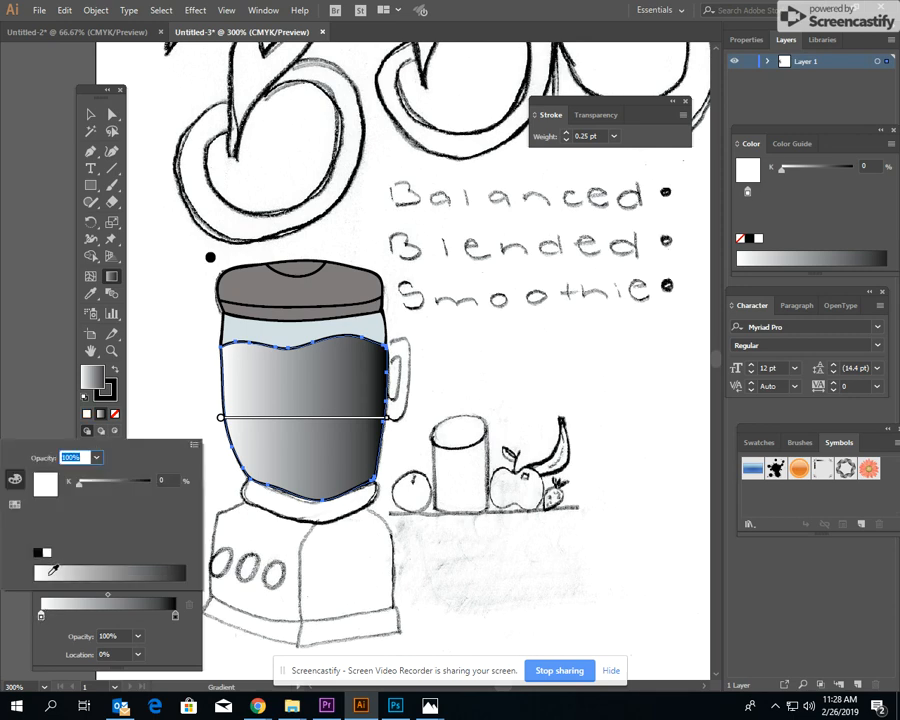
{"action": "left_click", "coordinate": [14, 504]}
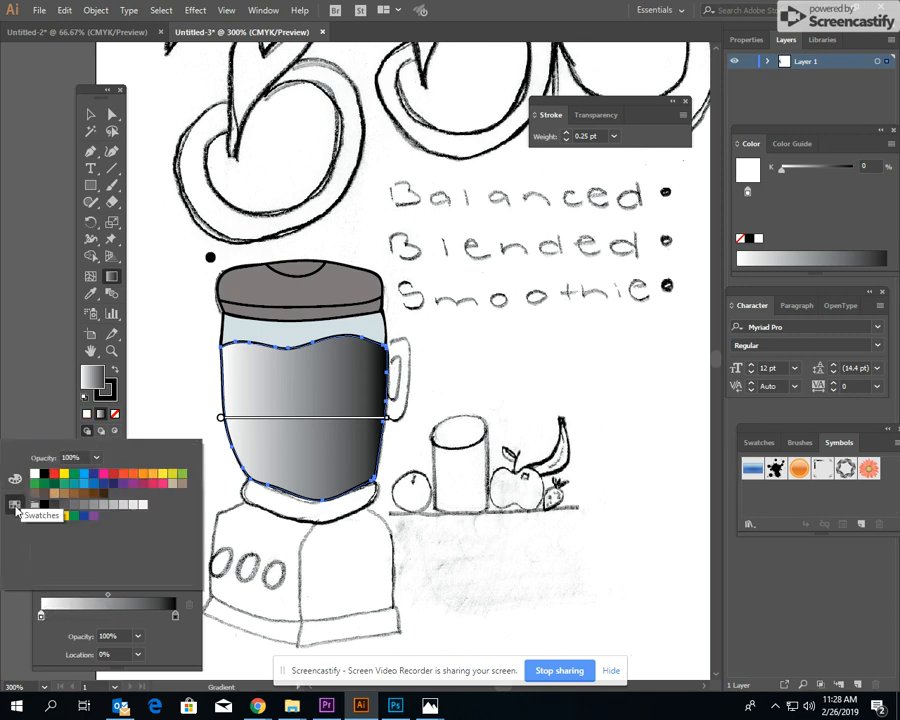
{"action": "left_click", "coordinate": [133, 475]}
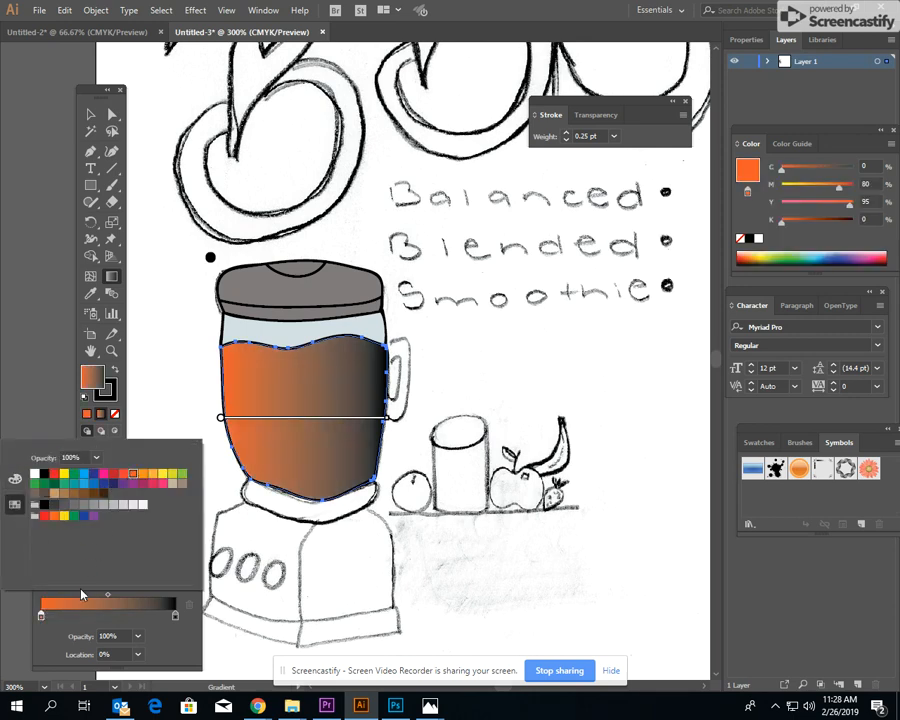
Try to edit the black end of the smoothie's gradient and delete the extra colour stop beside it.
{"action": "left_click", "coordinate": [174, 616]}
{"action": "double_click", "coordinate": [171, 616]}
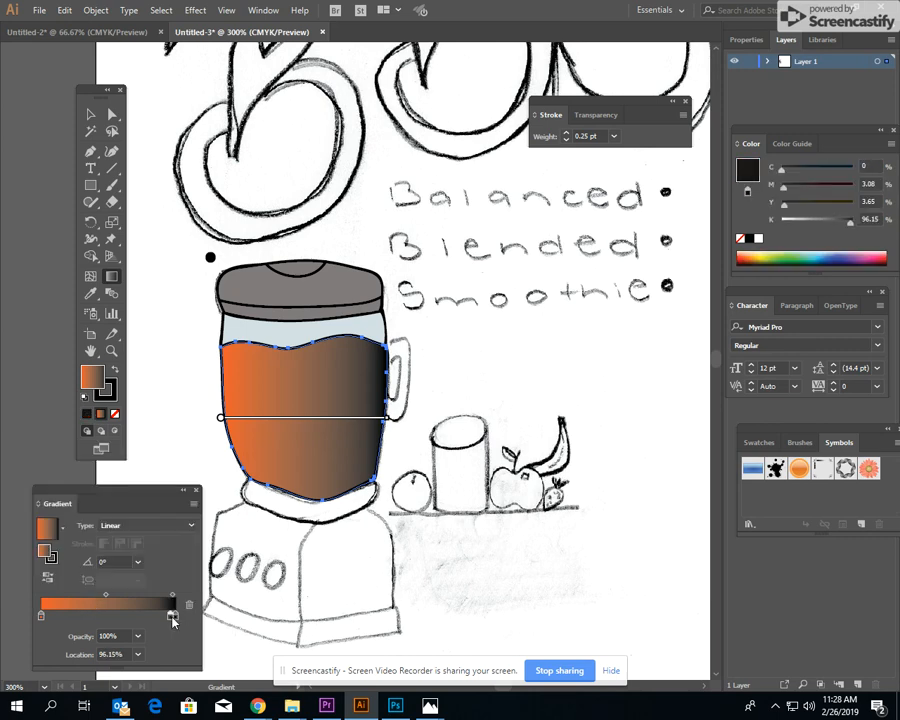
{"action": "left_click", "coordinate": [172, 617]}
{"action": "key", "text": "Delete"}
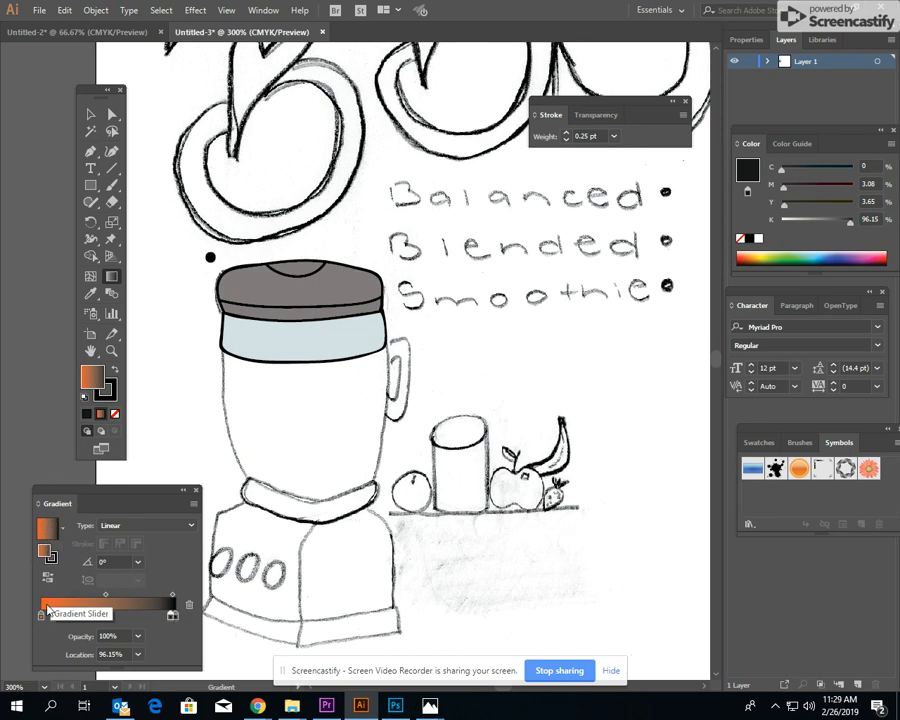
Try to add a gradient stop at 90% and make it and the black end stop light grey with K 5.
{"action": "double_click", "coordinate": [165, 607]}
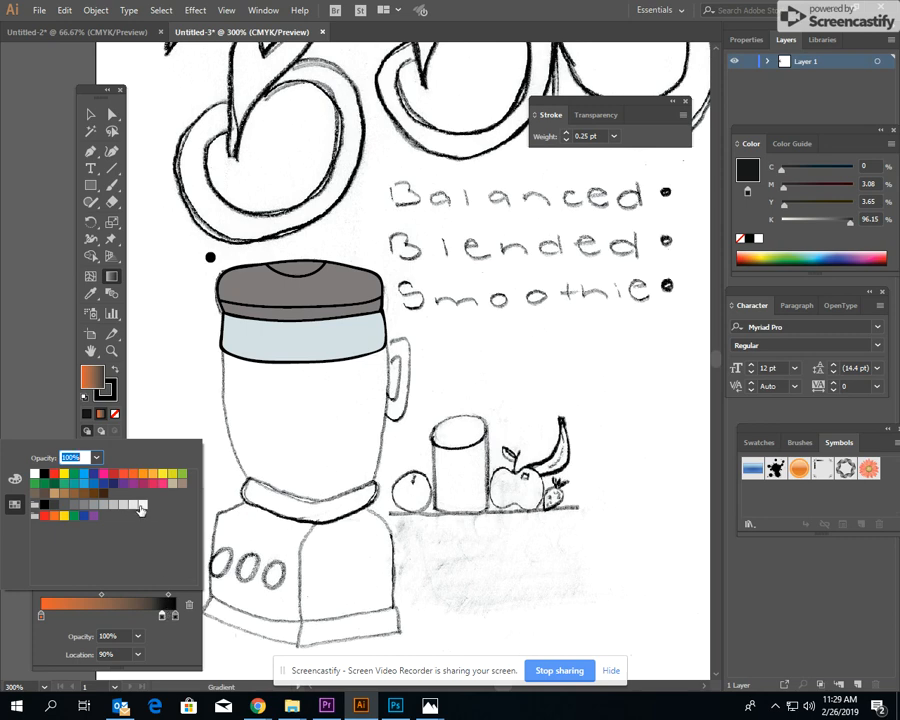
{"action": "left_click", "coordinate": [142, 506]}
{"action": "left_click", "coordinate": [177, 620]}
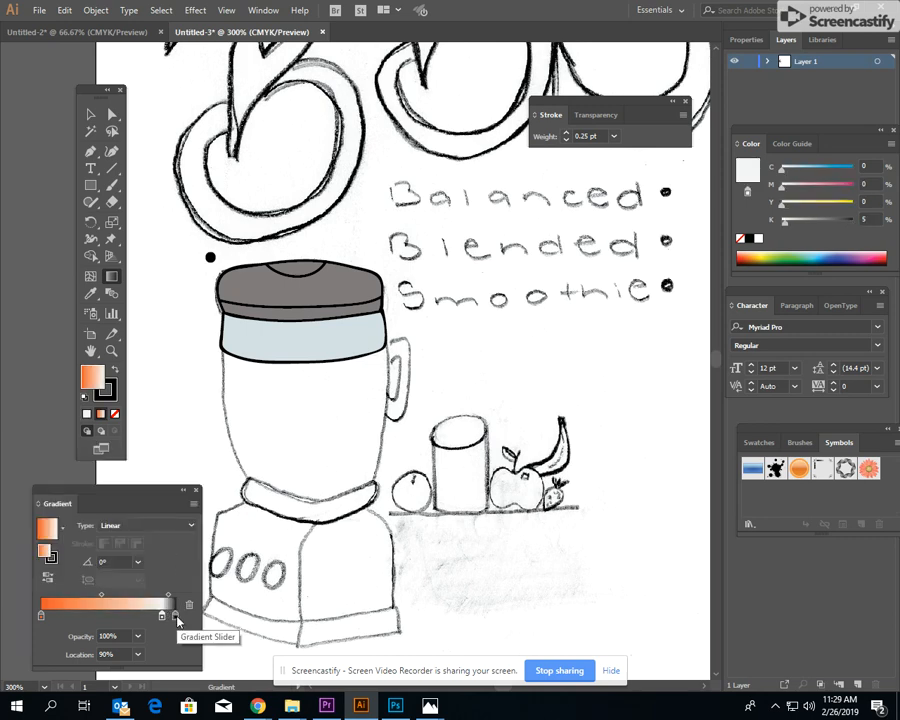
{"action": "left_click_drag", "start_coordinate": [169, 597], "coordinate": [197, 596]}
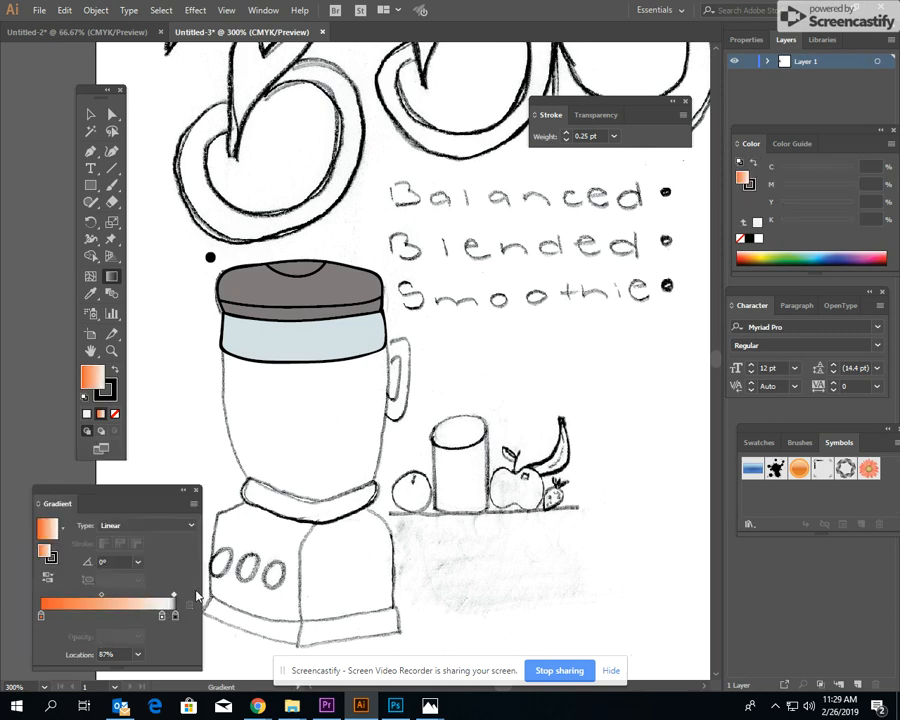
{"action": "double_click", "coordinate": [177, 615]}
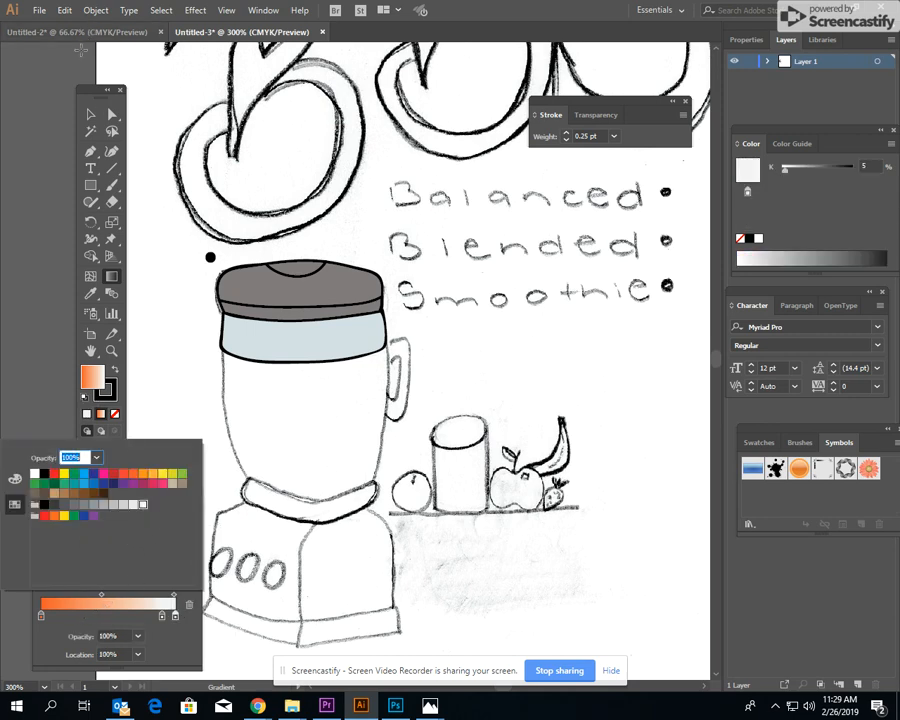
Undo the gradient stop edits and the deletion of the smoothie shape, back to the two-stop orange-to-black gradient.
{"action": "left_click", "coordinate": [95, 119]}
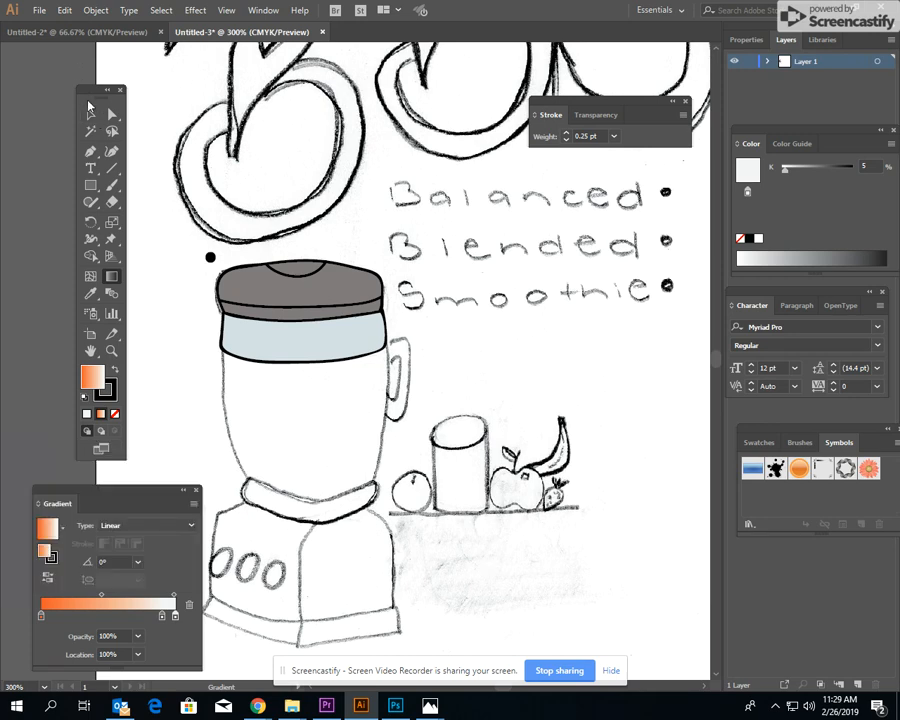
{"action": "left_click", "coordinate": [90, 112]}
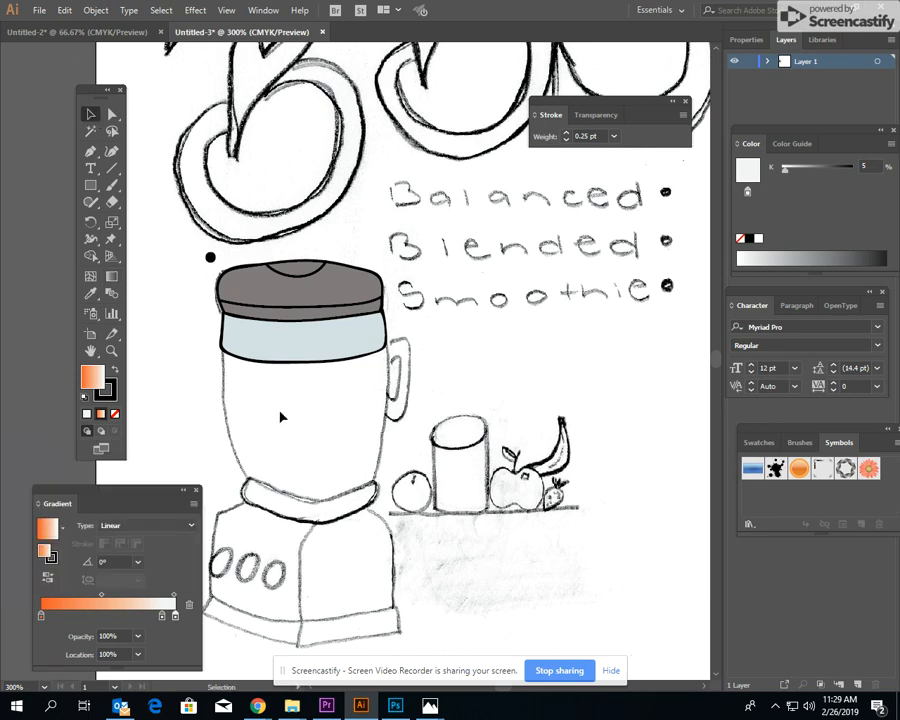
{"action": "scroll", "coordinate": [490, 528], "scroll_direction": "down", "scroll_amount": 3}
{"action": "scroll", "coordinate": [487, 530], "scroll_direction": "up", "scroll_amount": 5}
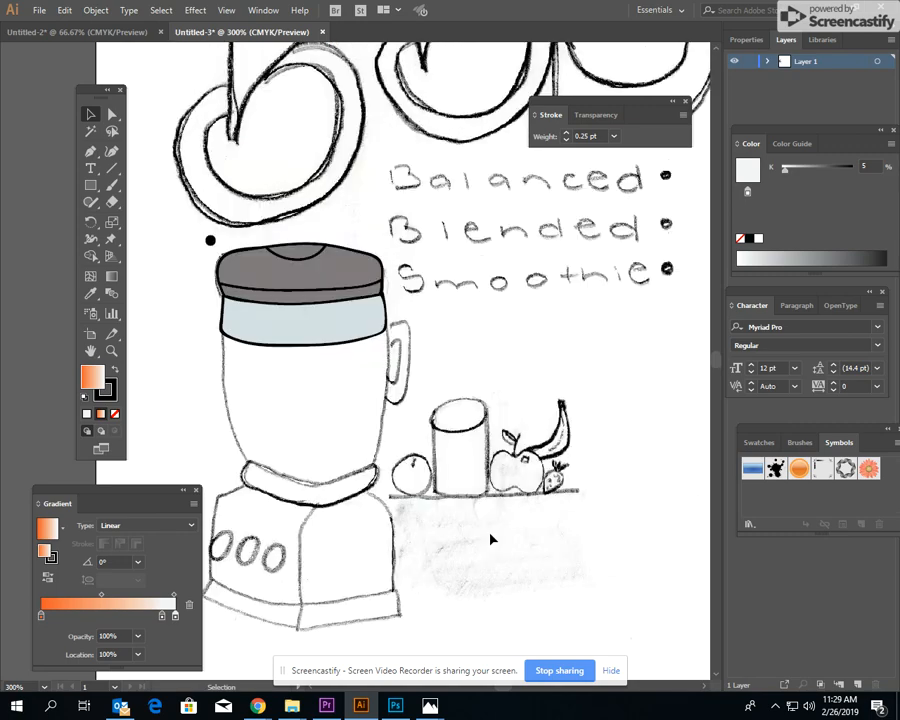
{"action": "left_click", "coordinate": [64, 10]}
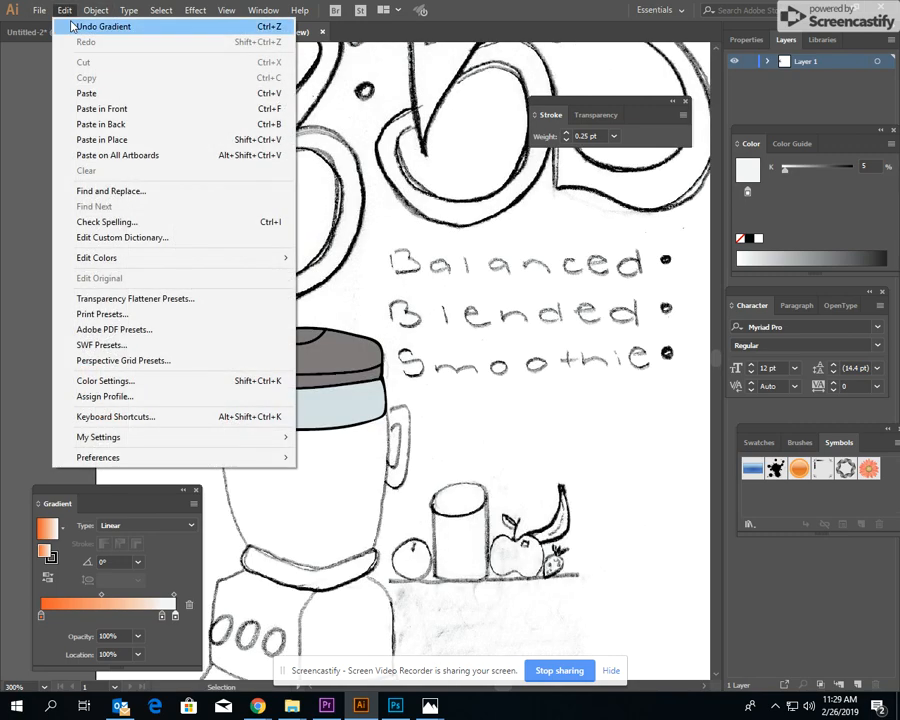
{"action": "left_click", "coordinate": [72, 26]}
{"action": "left_click", "coordinate": [68, 9]}
{"action": "left_click", "coordinate": [76, 27]}
{"action": "left_click", "coordinate": [69, 10]}
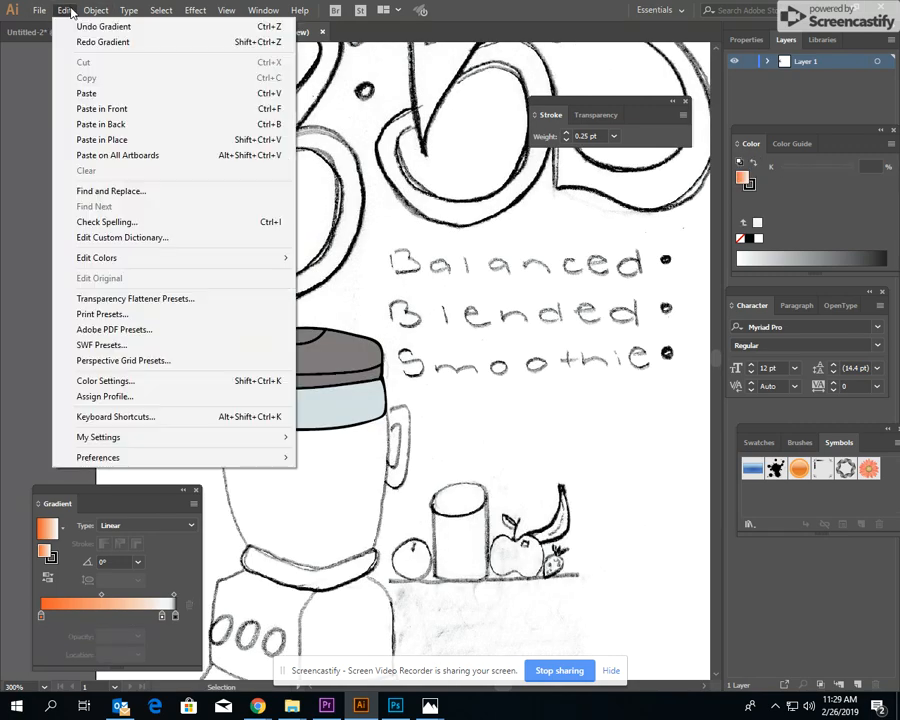
{"action": "left_click", "coordinate": [76, 27]}
{"action": "left_click", "coordinate": [64, 10]}
{"action": "left_click", "coordinate": [76, 27]}
{"action": "left_click", "coordinate": [64, 10]}
{"action": "left_click", "coordinate": [76, 27]}
{"action": "left_click", "coordinate": [64, 10]}
{"action": "left_click", "coordinate": [76, 27]}
{"action": "left_click", "coordinate": [64, 10]}
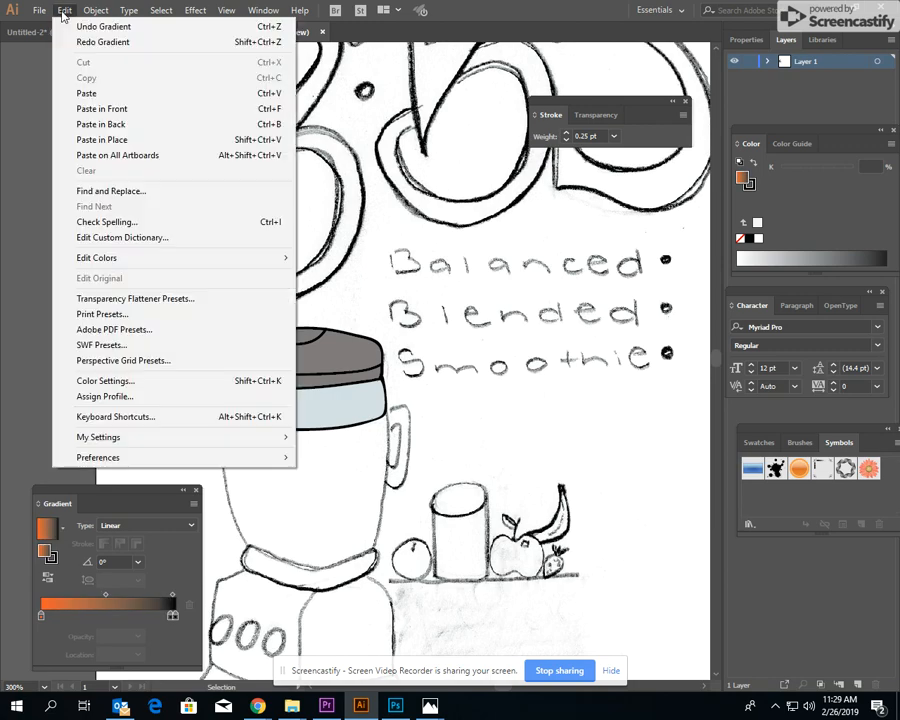
{"action": "left_click", "coordinate": [76, 27]}
{"action": "left_click", "coordinate": [64, 10]}
{"action": "left_click", "coordinate": [76, 27]}
{"action": "left_click", "coordinate": [64, 10]}
{"action": "left_click", "coordinate": [76, 27]}
{"action": "left_click", "coordinate": [64, 10]}
{"action": "left_click", "coordinate": [76, 27]}
{"action": "left_click", "coordinate": [64, 10]}
{"action": "left_click", "coordinate": [76, 27]}
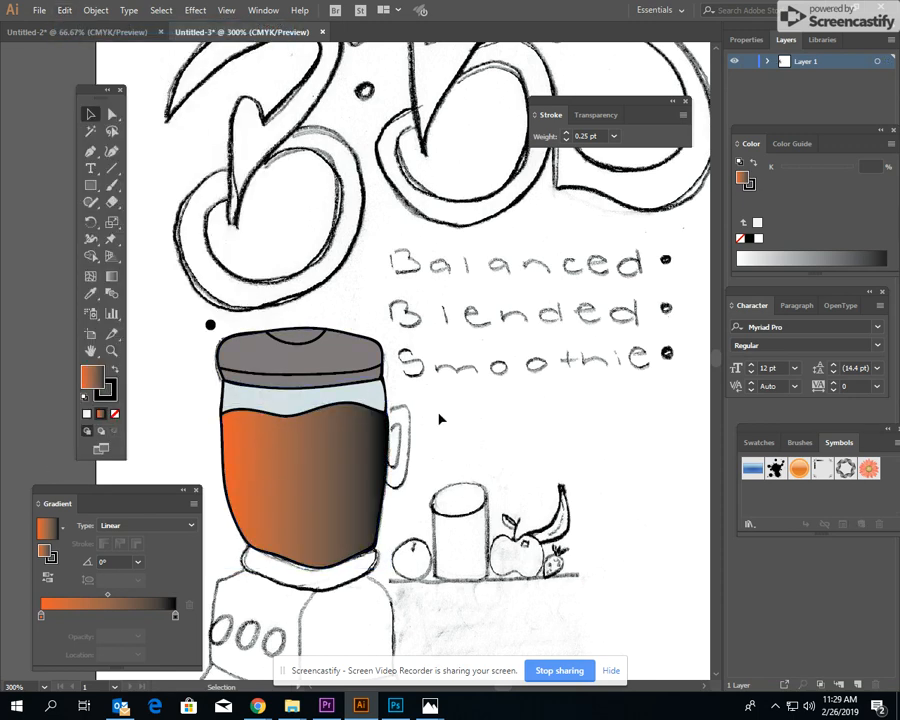
Move the smoothie shape to the right of the blender and change its gradient's black end to light grey with K 5.
{"action": "left_click_drag", "start_coordinate": [315, 466], "coordinate": [506, 467]}
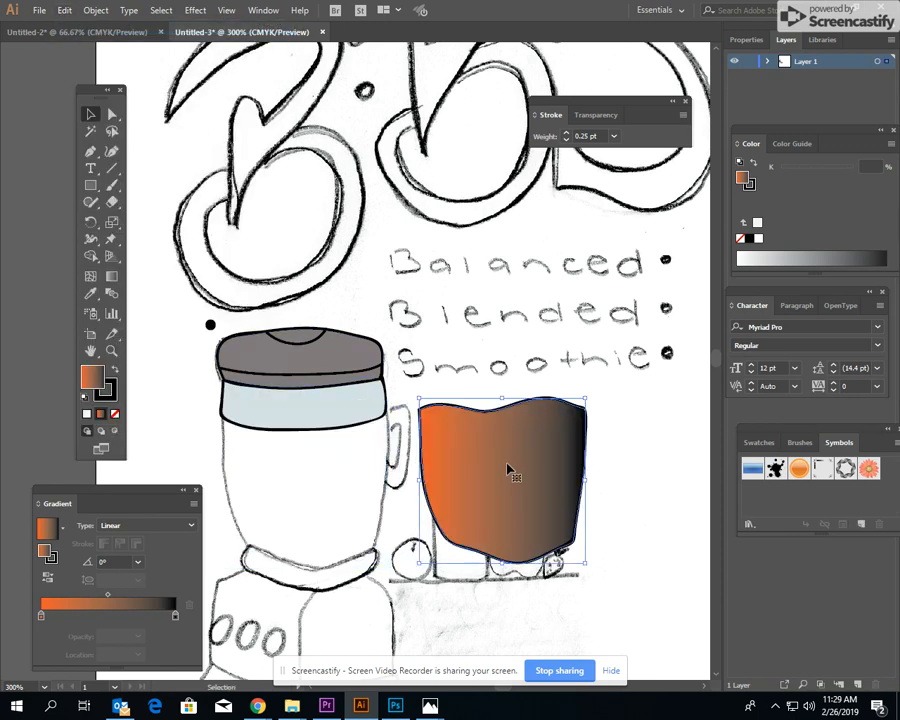
{"action": "left_click", "coordinate": [176, 616]}
{"action": "double_click", "coordinate": [176, 616]}
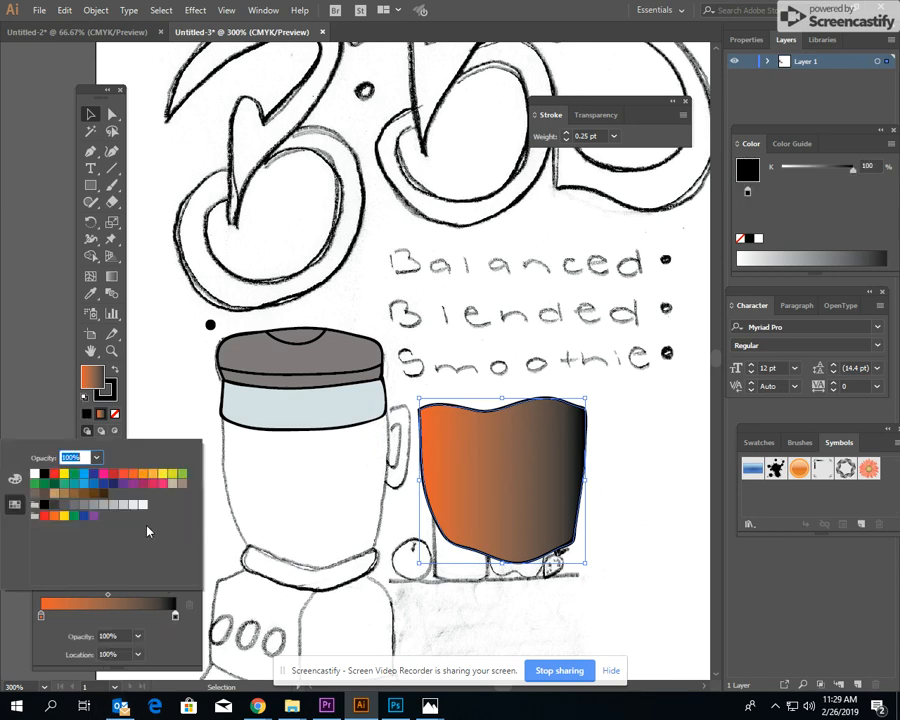
{"action": "left_click", "coordinate": [144, 505]}
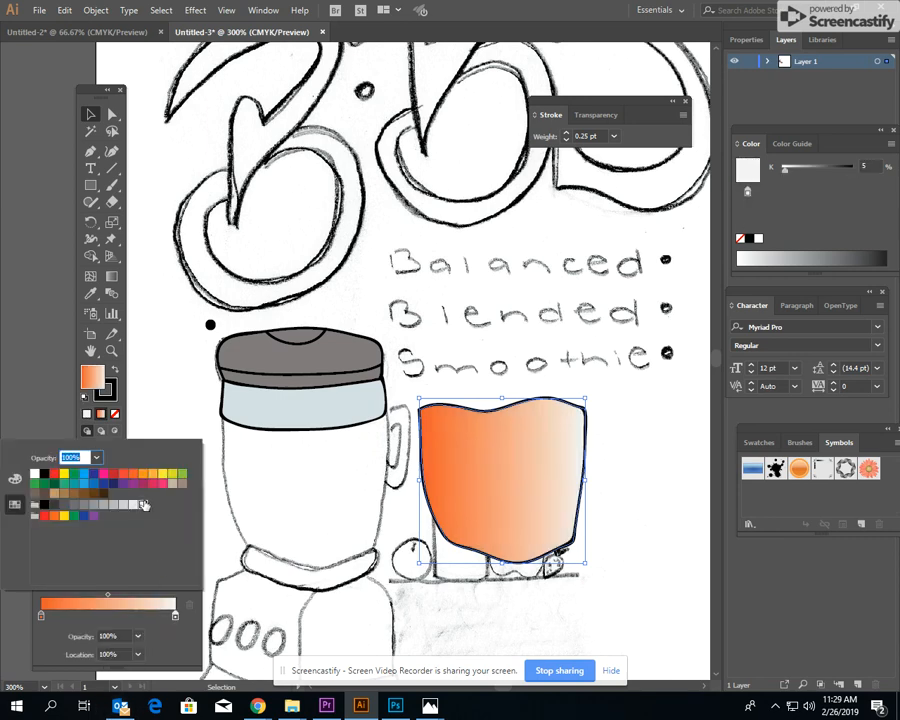
{"action": "left_click", "coordinate": [62, 638]}
Set the angle of the smoothie shape's linear gradient to 60°.
{"action": "left_click", "coordinate": [137, 566]}
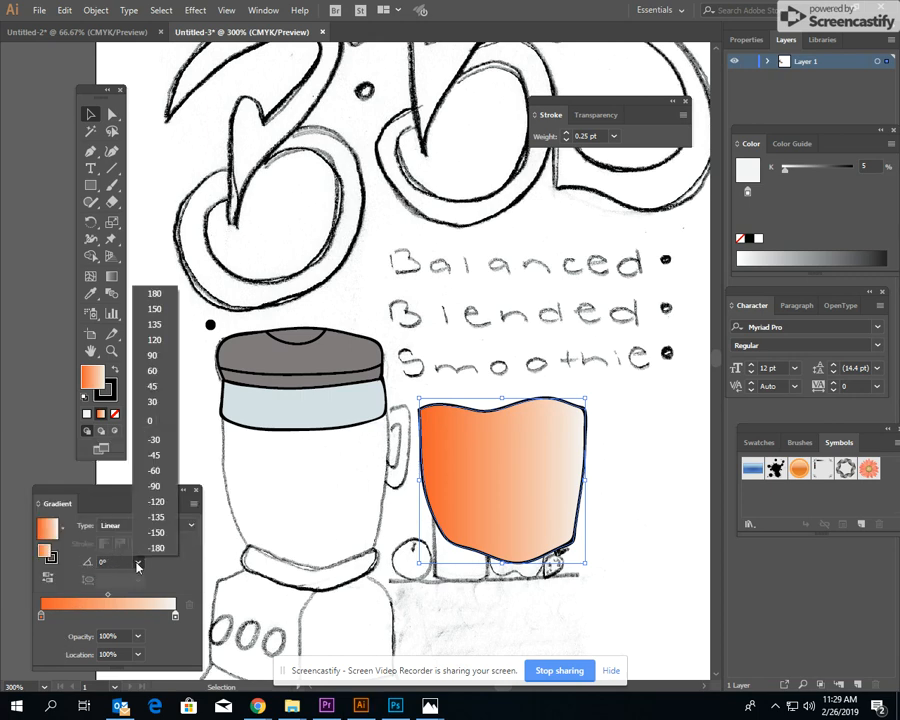
{"action": "left_click", "coordinate": [108, 338]}
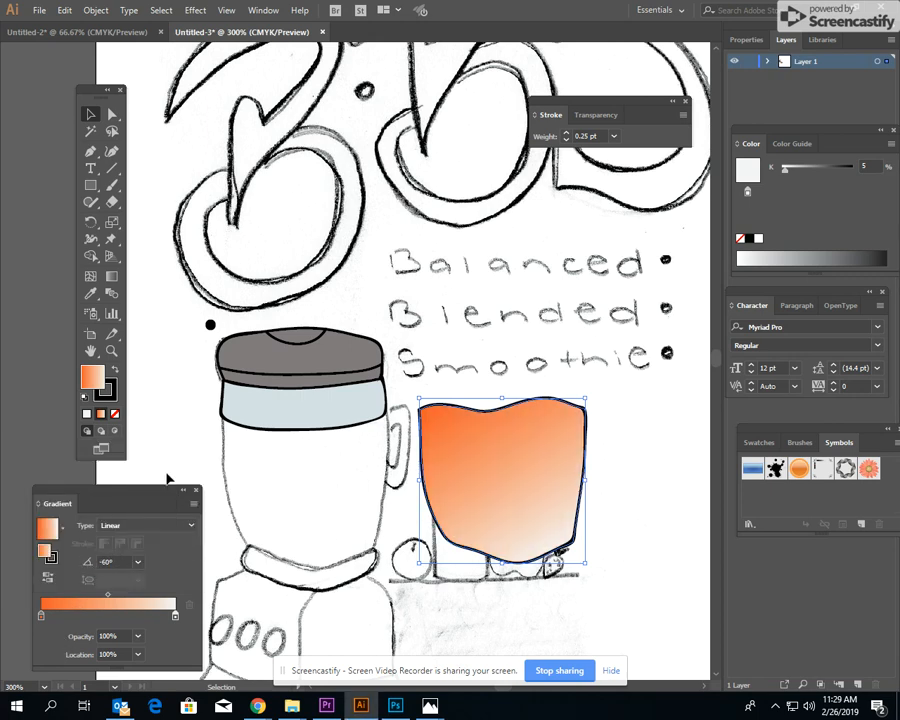
{"action": "left_click", "coordinate": [137, 562]}
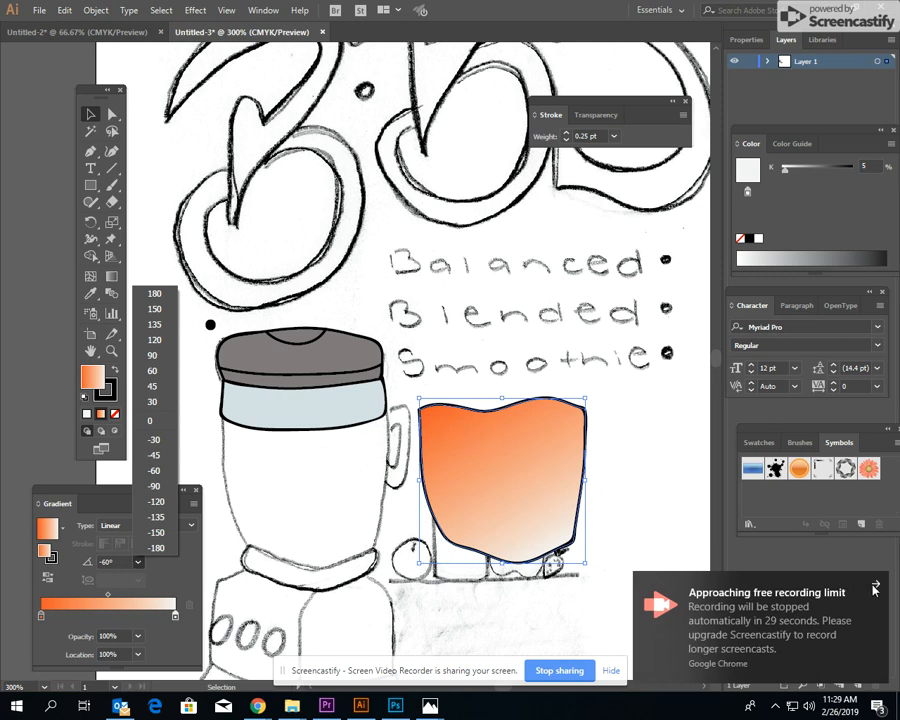
{"action": "left_click", "coordinate": [875, 588]}
{"action": "left_click", "coordinate": [137, 562]}
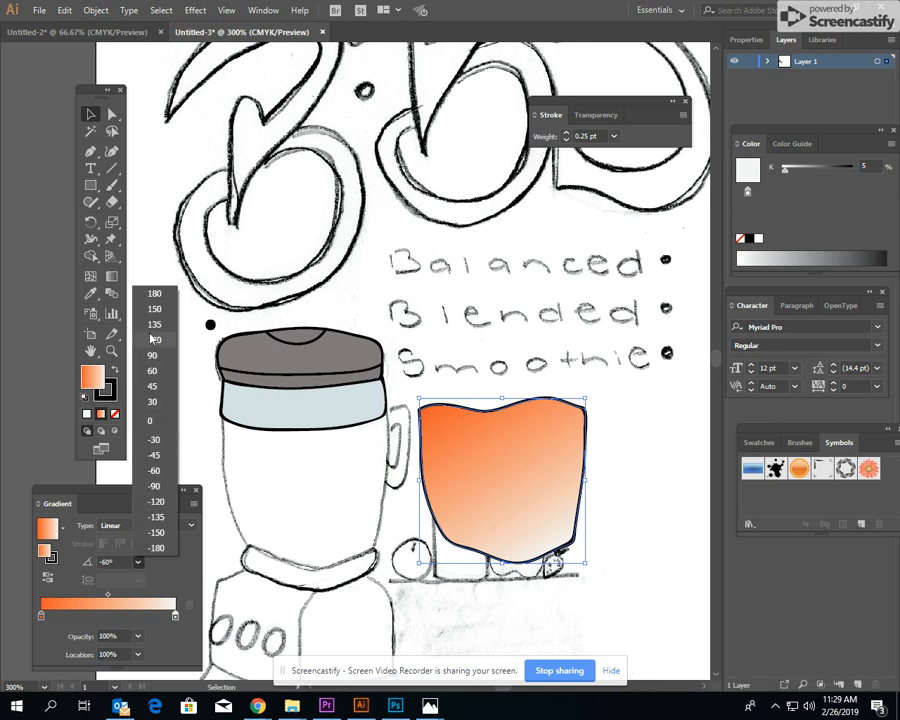
{"action": "left_click", "coordinate": [155, 370]}
Move the smoothie shape back onto the blender jar and send it behind the pale blue glass section.
{"action": "left_click_drag", "start_coordinate": [537, 451], "coordinate": [340, 458]}
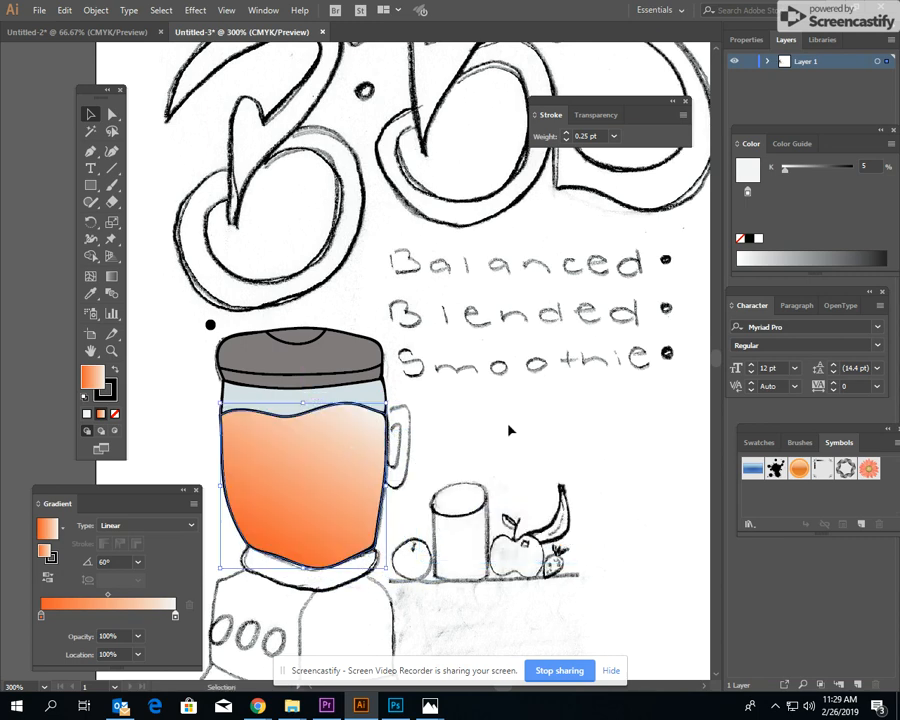
{"action": "left_click", "coordinate": [100, 11]}
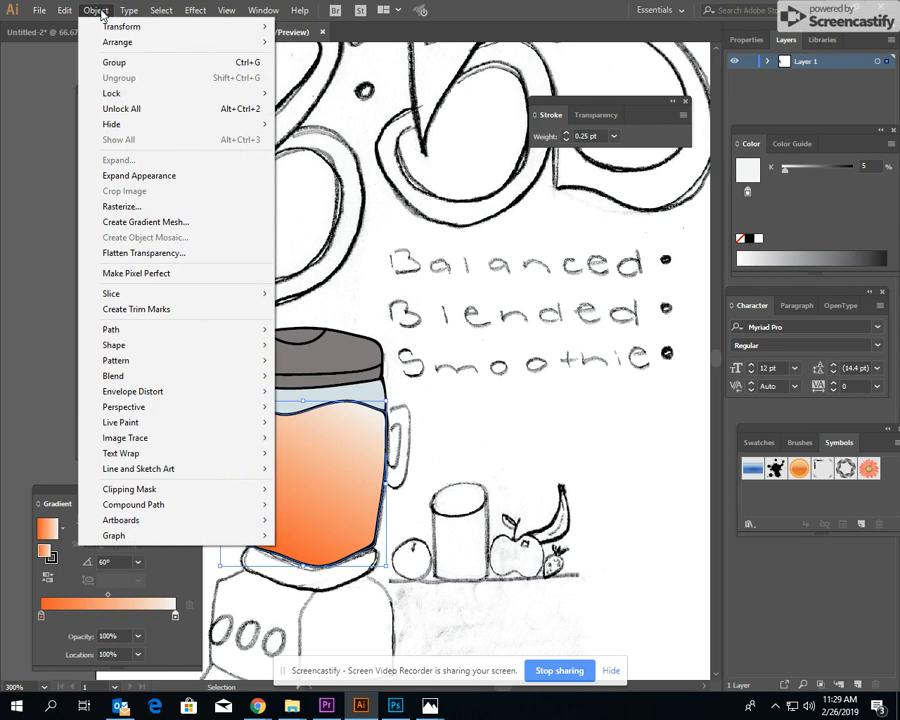
{"action": "mouse_move", "coordinate": [130, 46]}
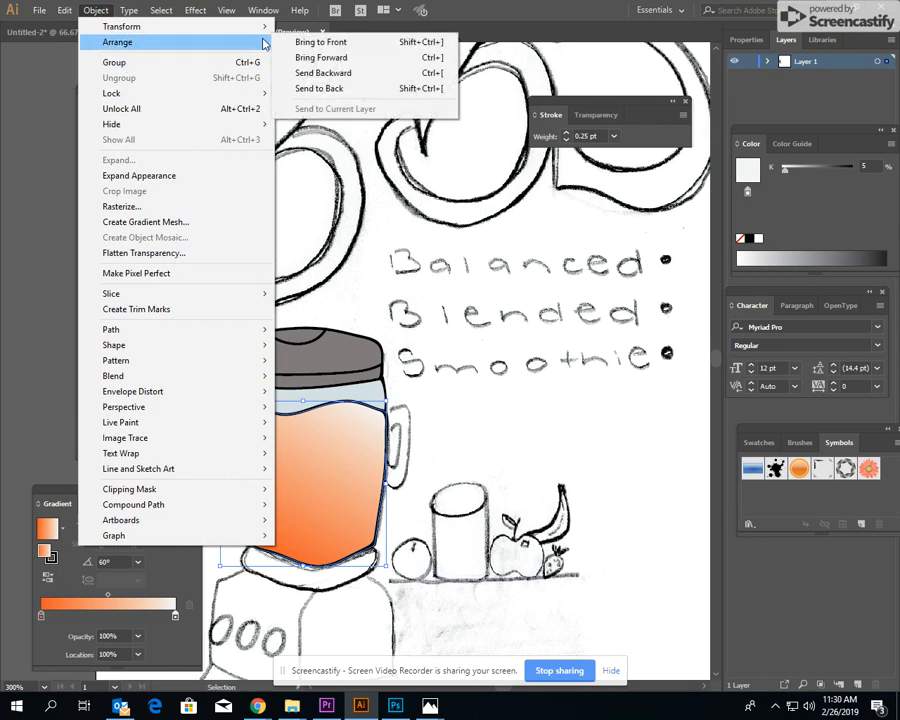
{"action": "left_click", "coordinate": [206, 51]}
{"action": "left_click", "coordinate": [490, 458]}
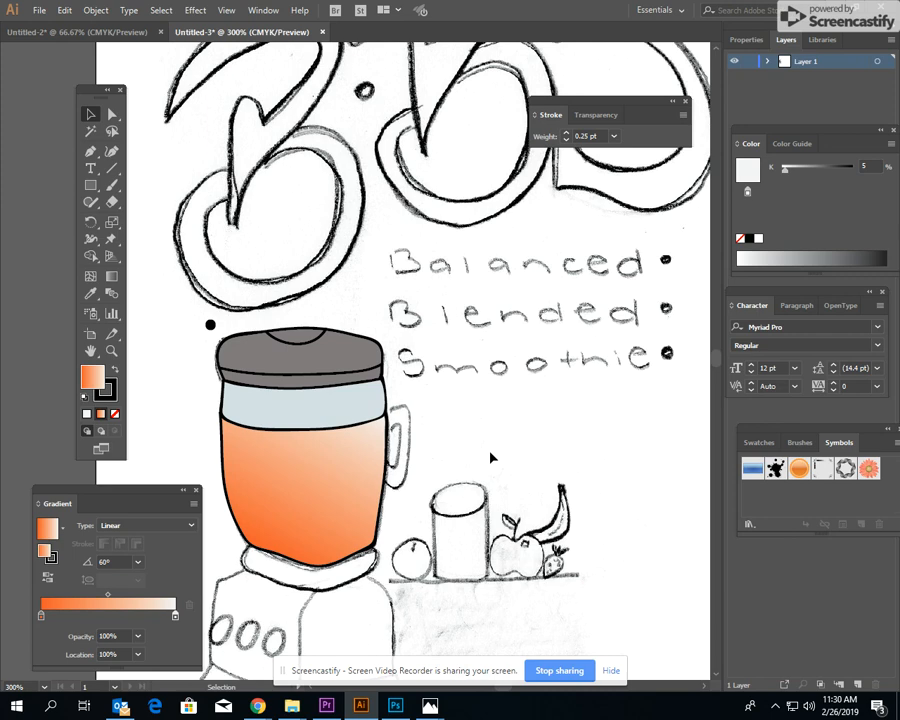
{"action": "left_click", "coordinate": [113, 186]}
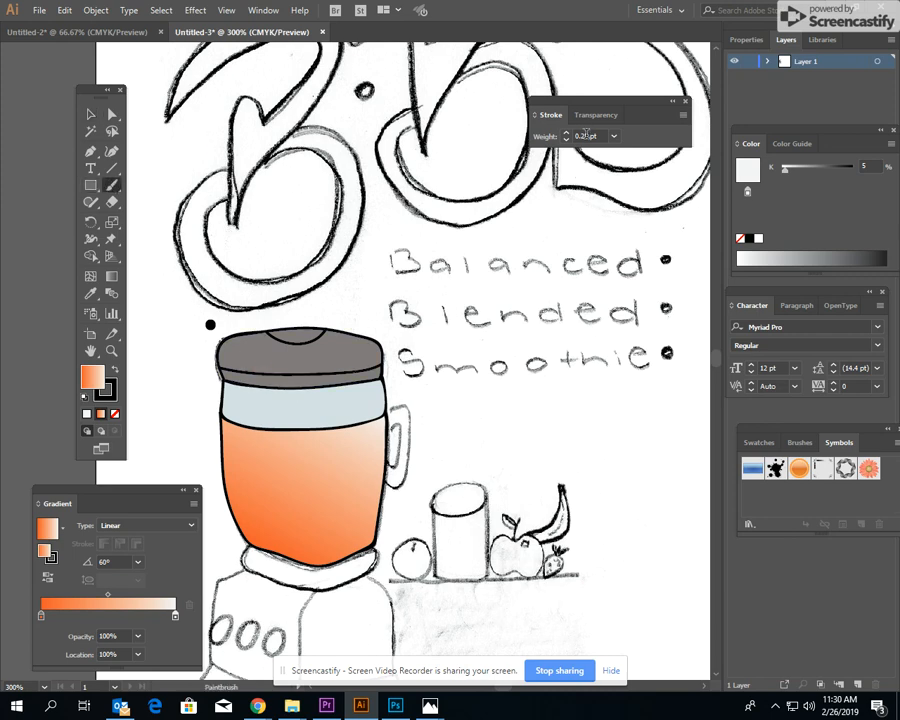
{"action": "left_click", "coordinate": [93, 116]}
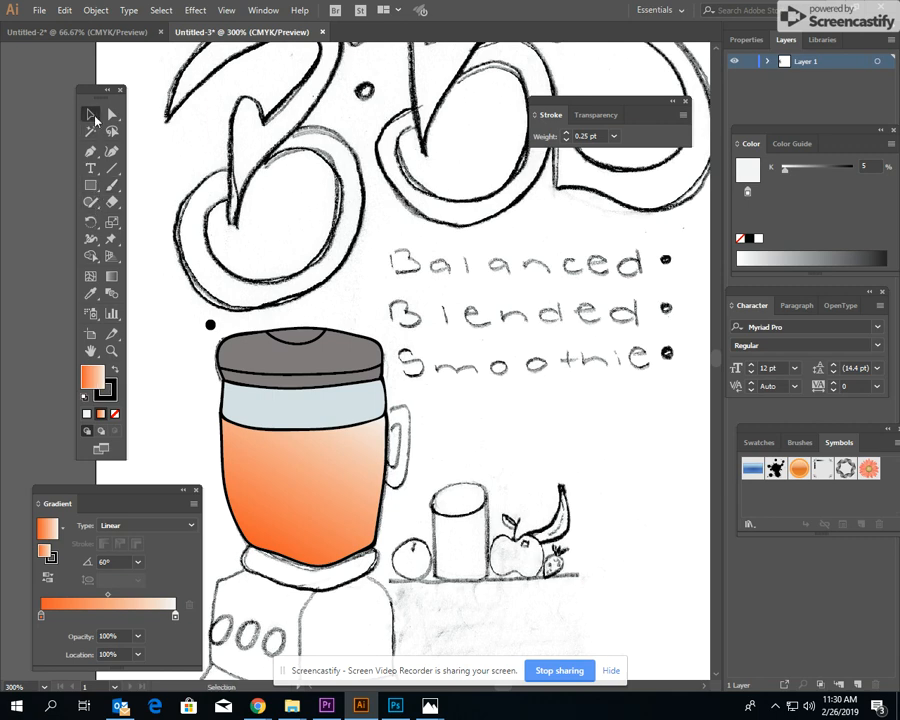
{"action": "left_click", "coordinate": [113, 116]}
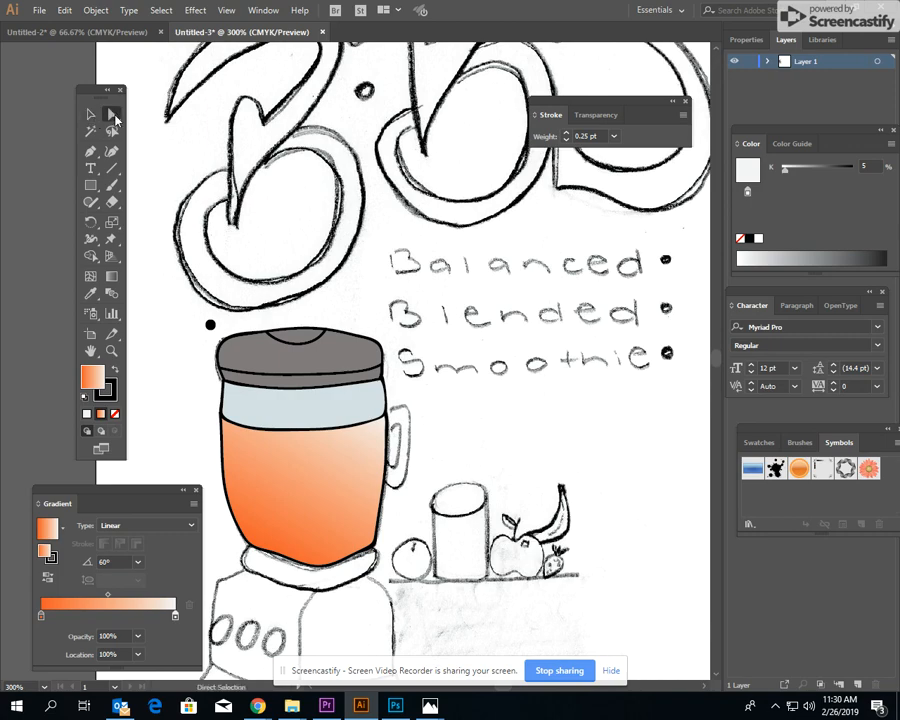